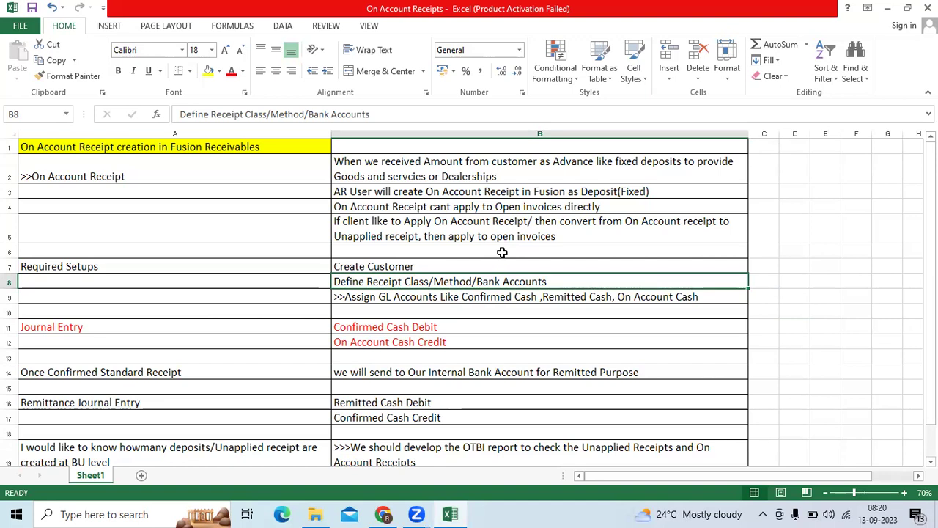
Highlight the Required Setups heading in cell A7 with a yellow fill
click(241, 176)
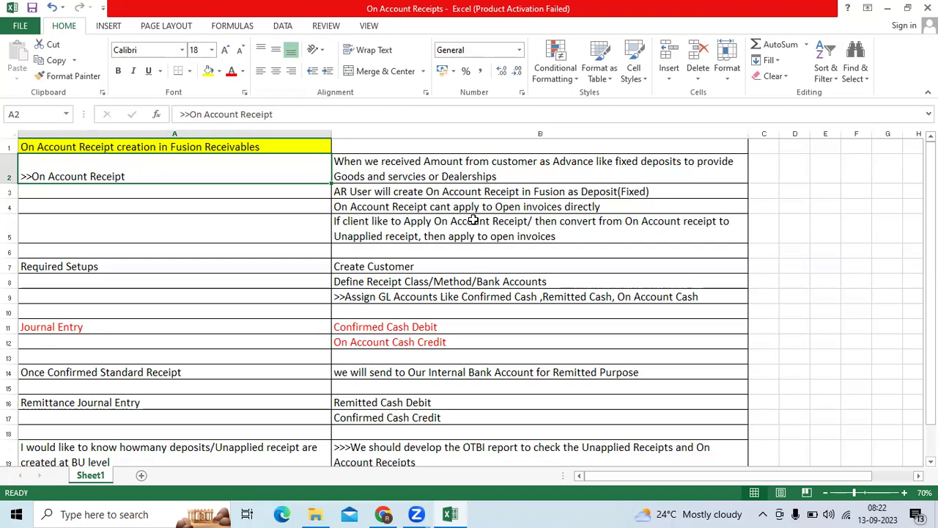
click(182, 252)
click(178, 268)
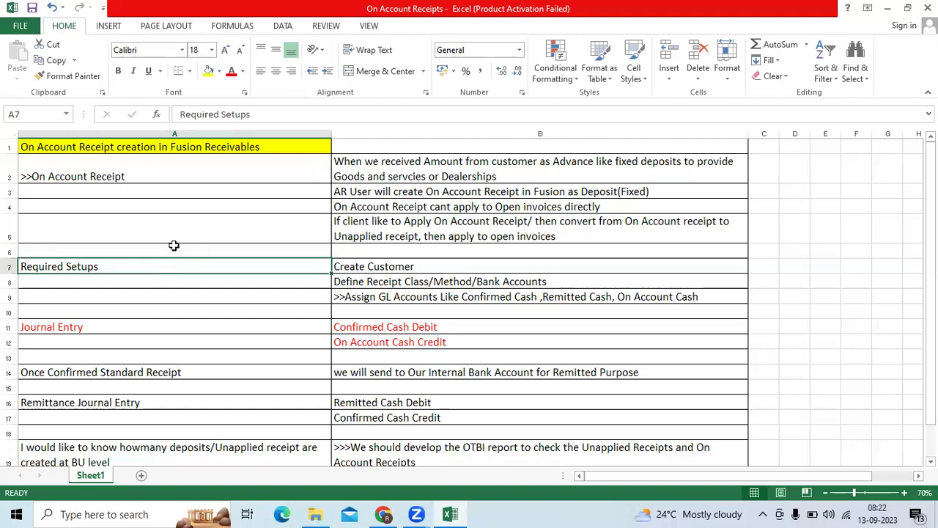
click(208, 71)
click(444, 270)
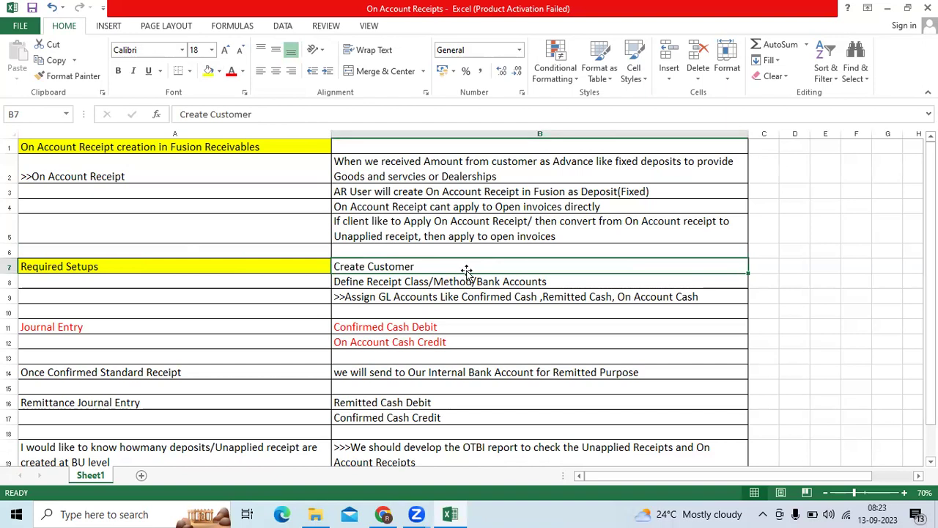
click(417, 284)
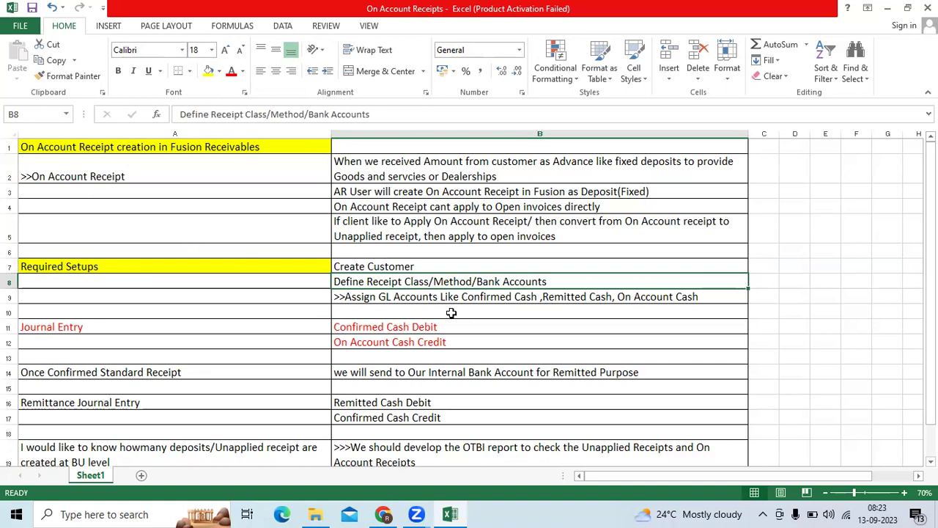
click(507, 297)
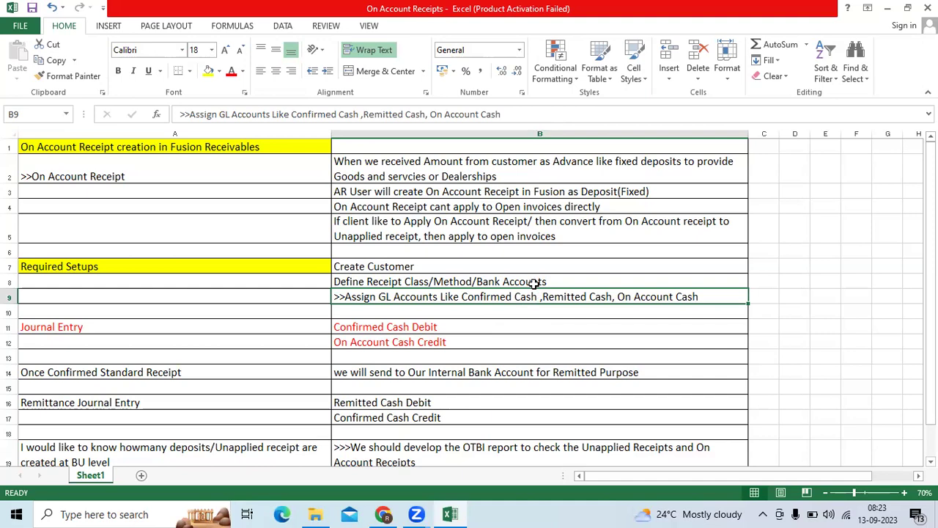
Switch to Oracle Fusion Cloud in Chrome and open the Accounts Receivable work area from the Receivables group on the home page
click(381, 512)
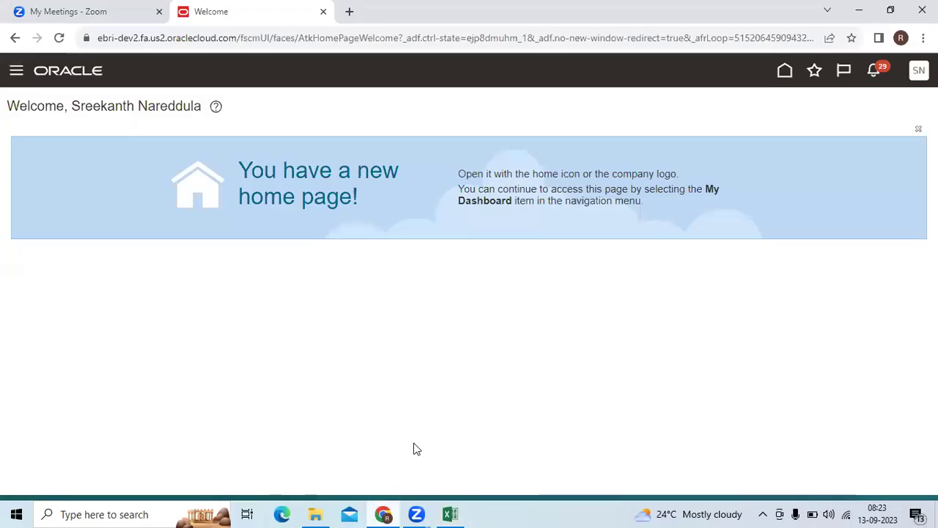
click(784, 71)
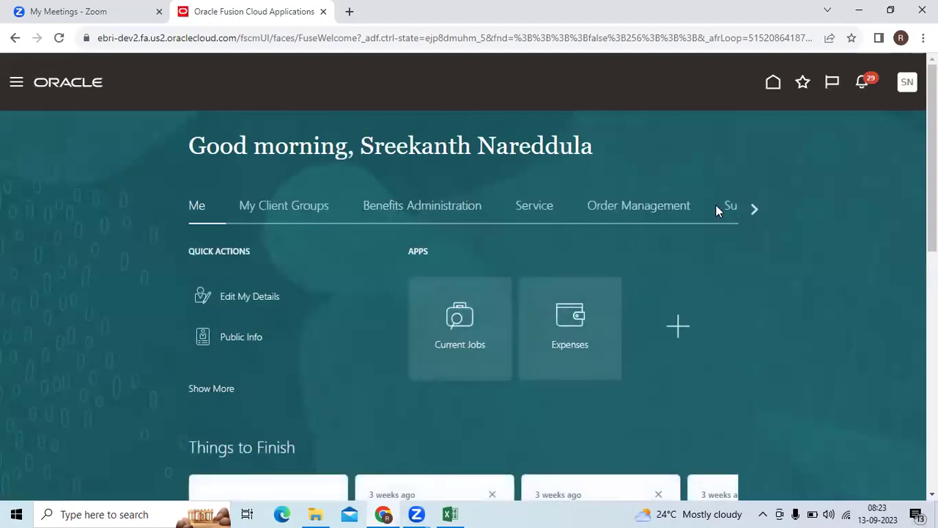
click(756, 206)
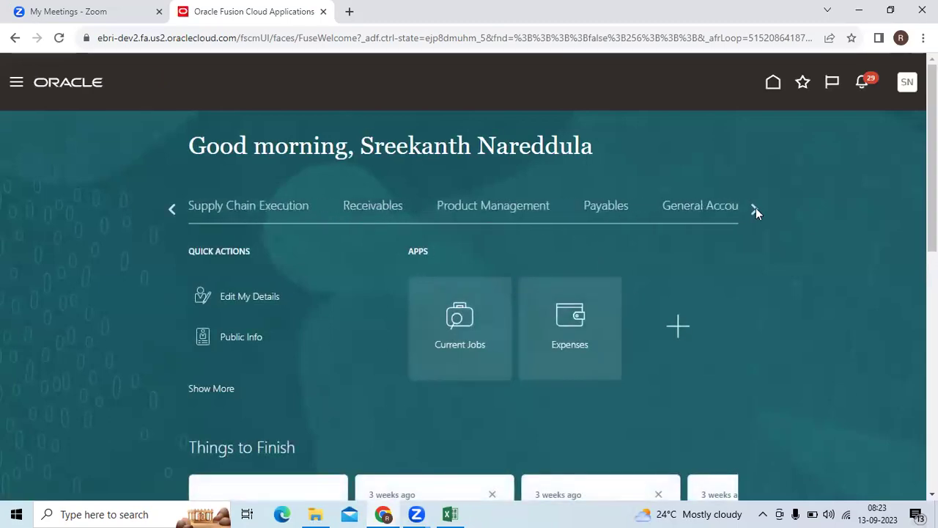
click(383, 207)
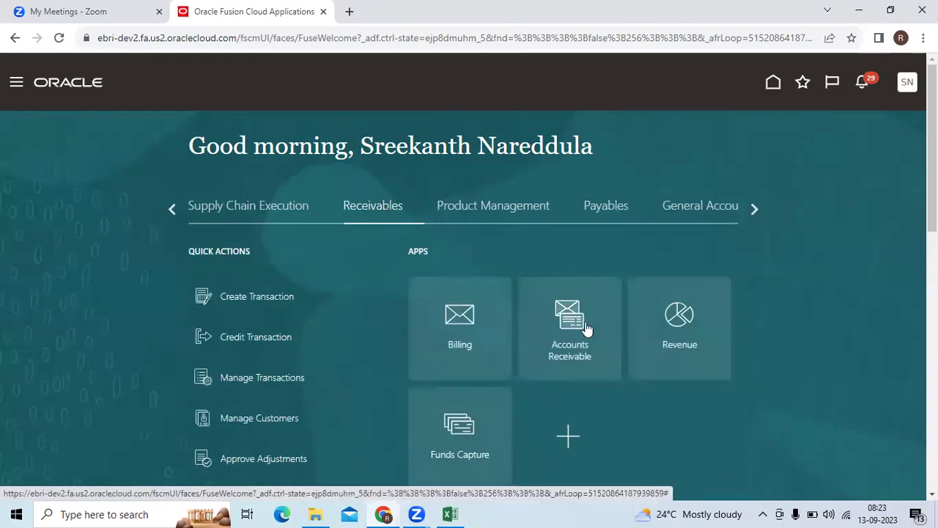
click(698, 296)
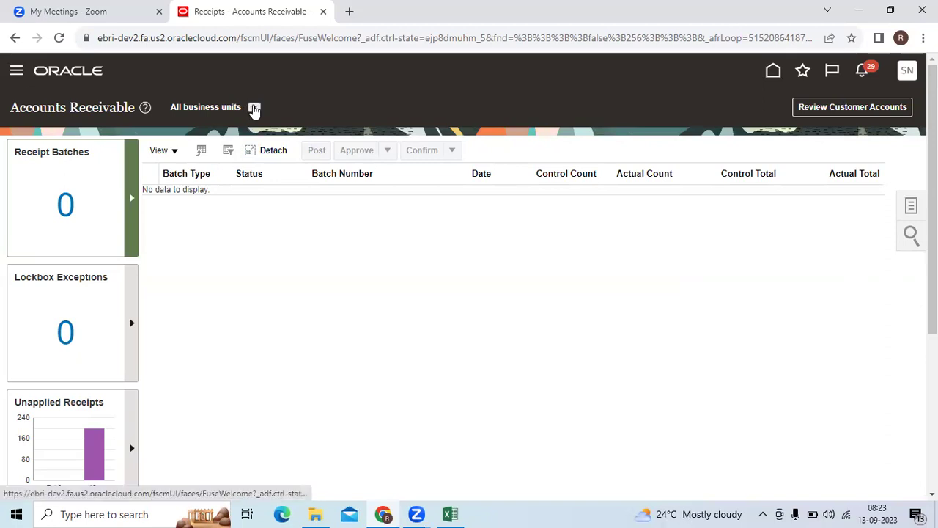
Switch the work area to Anjani India Business Unit and start creating a new receipt
click(253, 108)
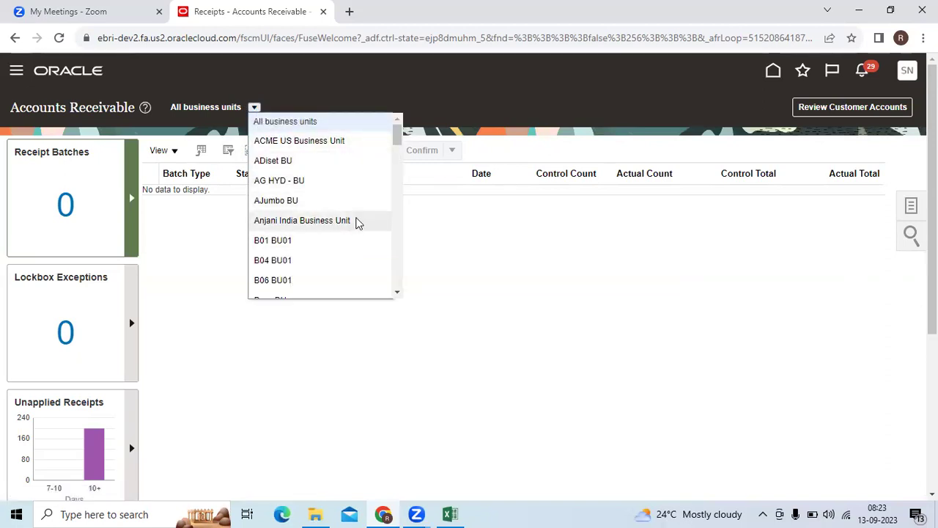
click(359, 221)
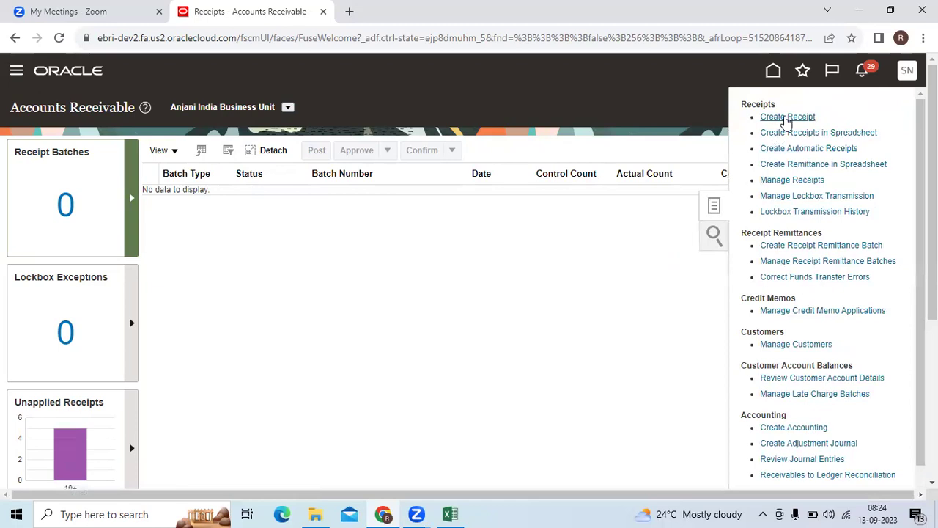
click(786, 118)
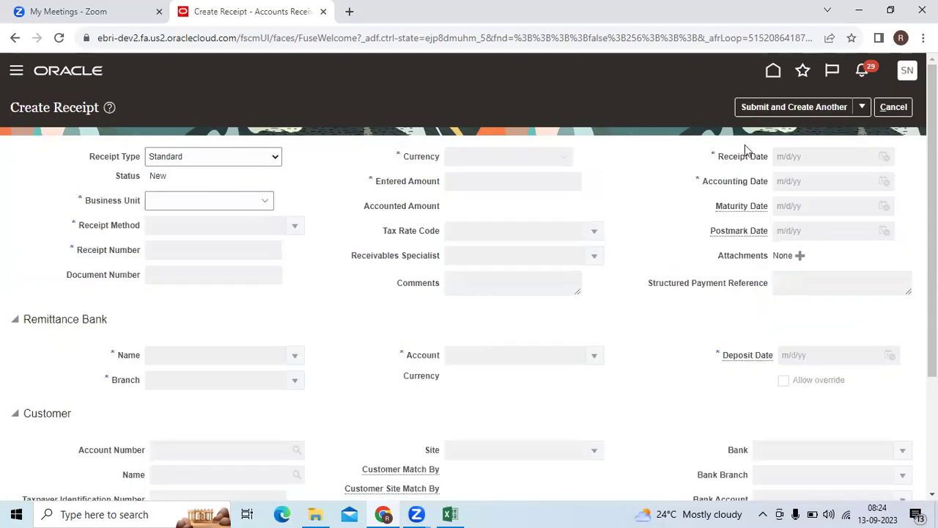
Keep the receipt type as Standard and set the receipt's business unit to Anjani India Business Unit
scroll(660, 352, down, 2)
scroll(487, 300, up, 2)
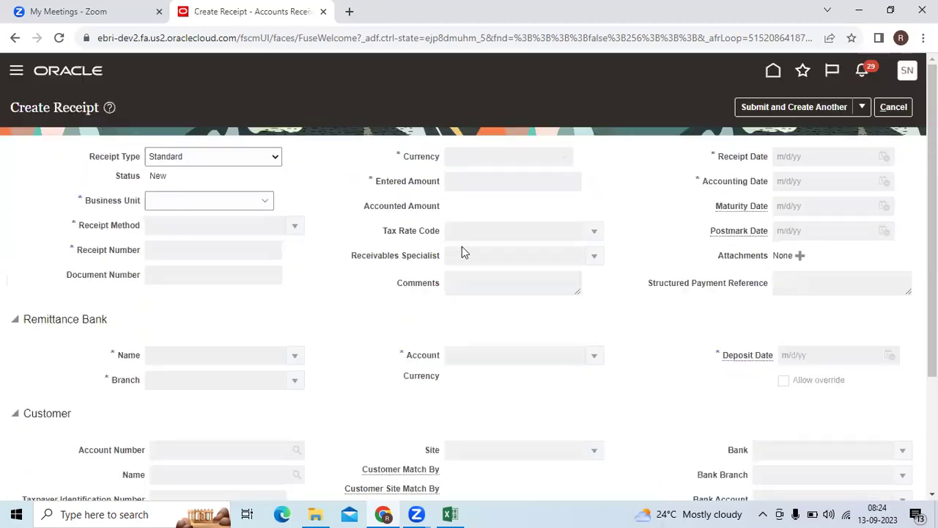
click(275, 157)
click(273, 158)
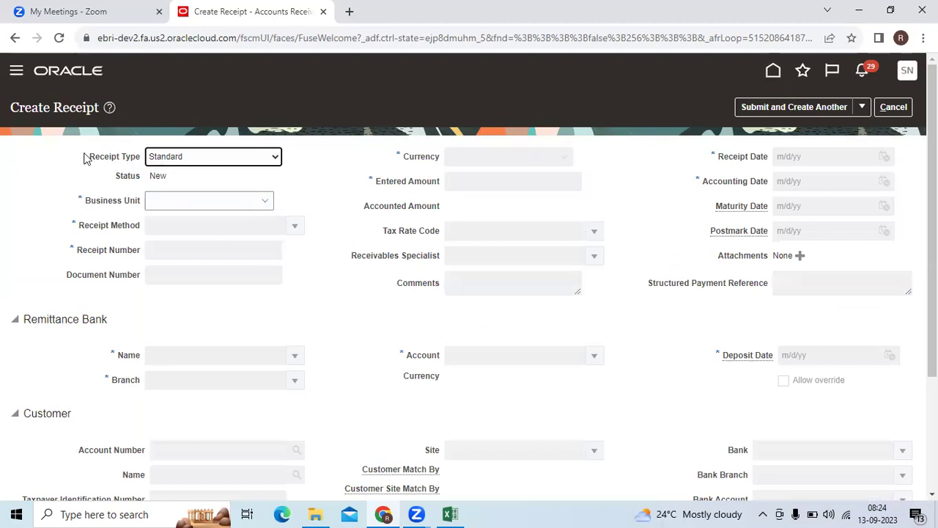
drag(86, 158, 167, 165)
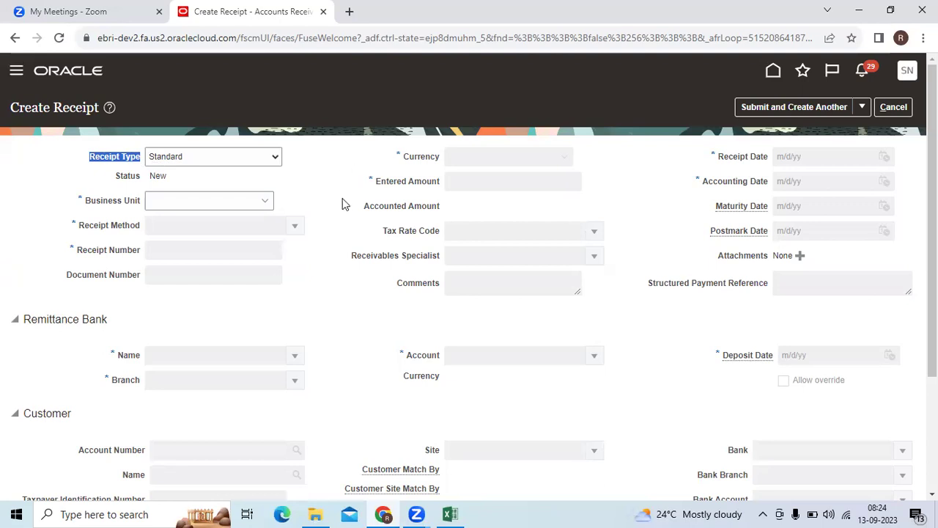
click(157, 204)
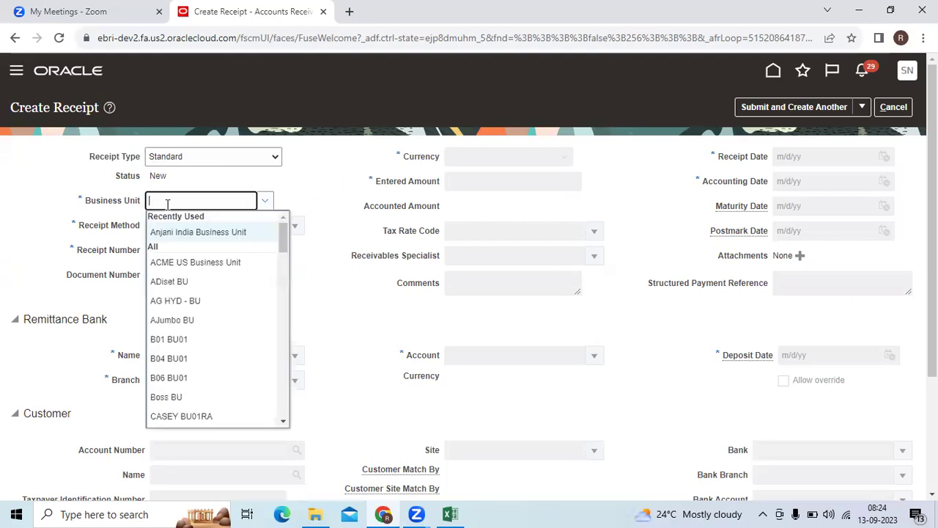
click(190, 231)
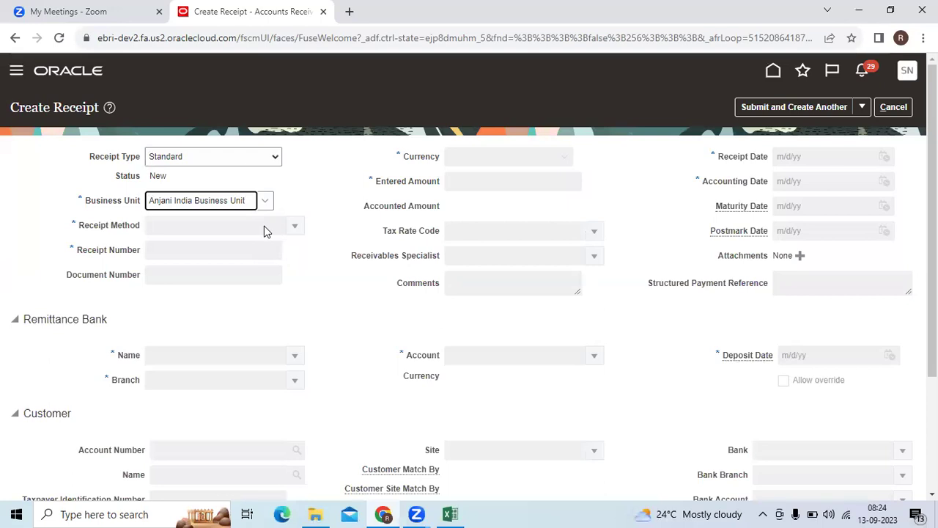
Set the receipt method to Anjani Check, the receipt number to FD001 and the entered amount to 500,000 INR
click(294, 225)
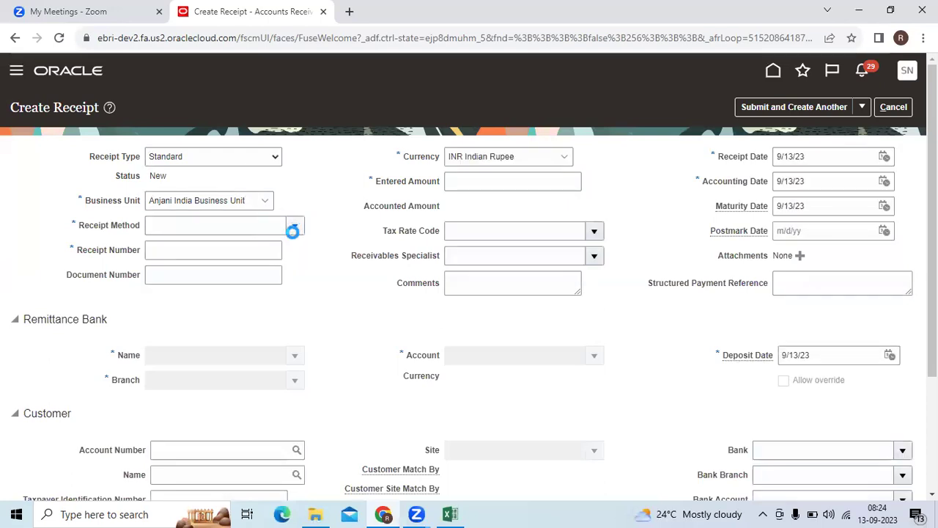
click(265, 248)
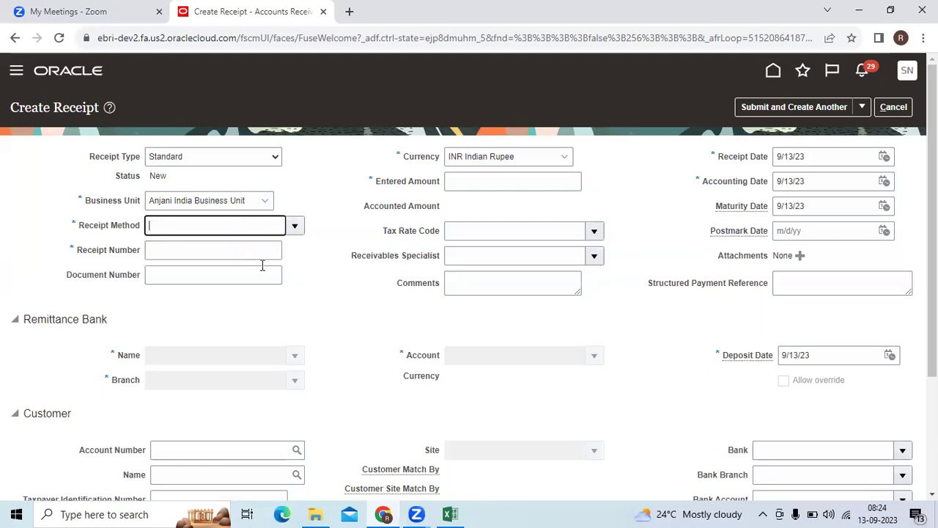
click(243, 251)
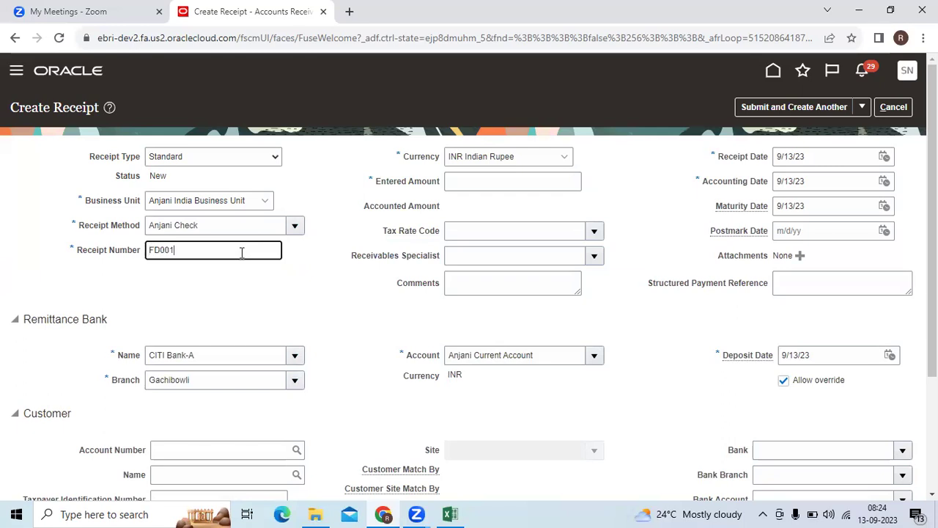
key(Tab)
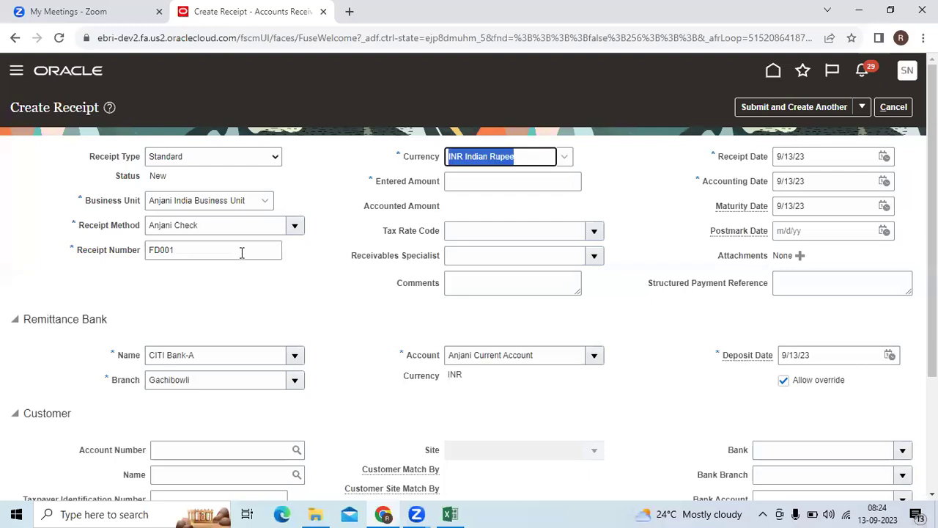
key(Tab)
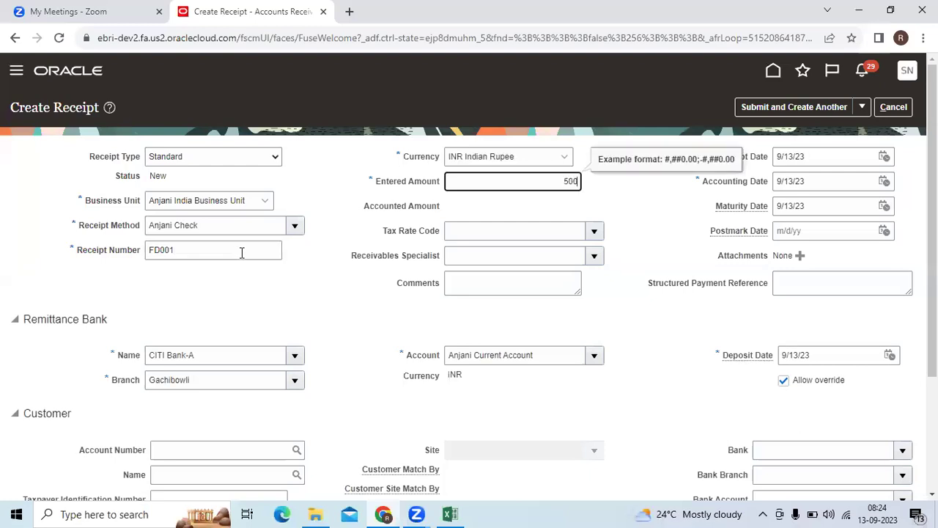
key(Tab)
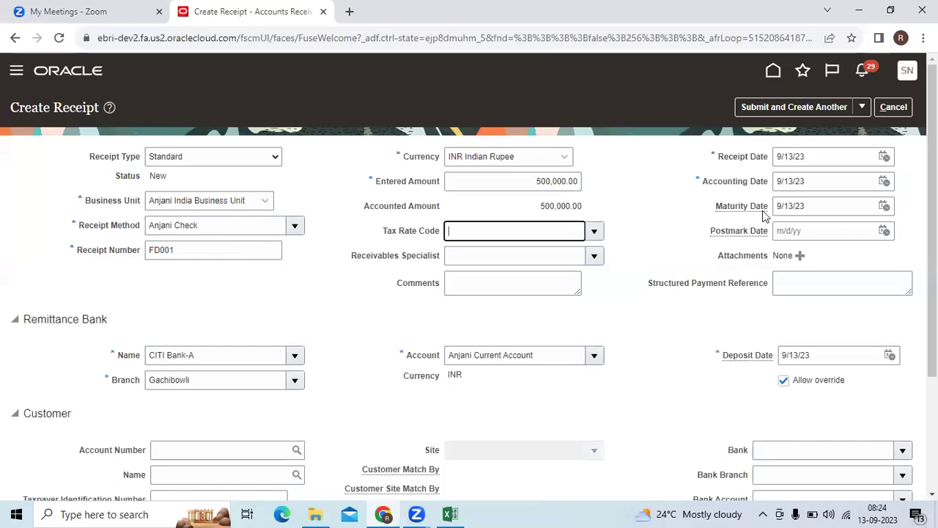
drag(718, 158, 769, 162)
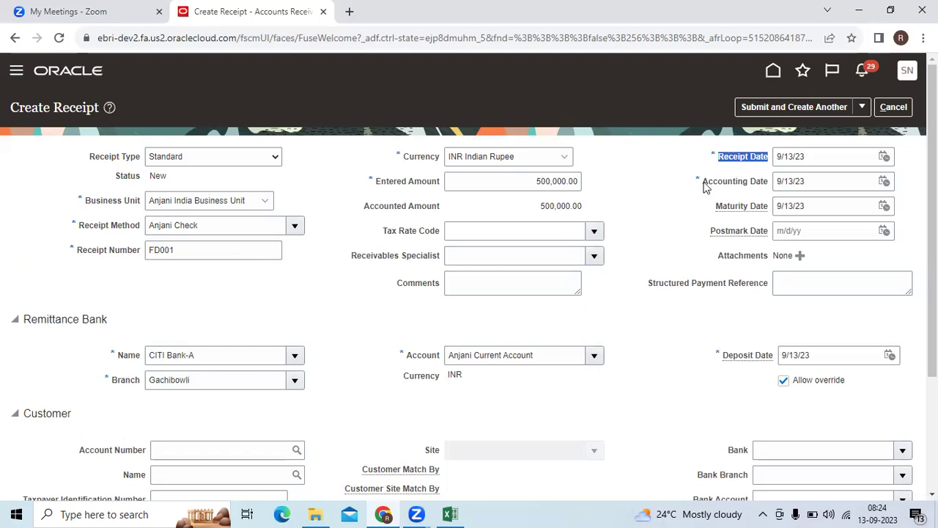
drag(705, 185, 773, 184)
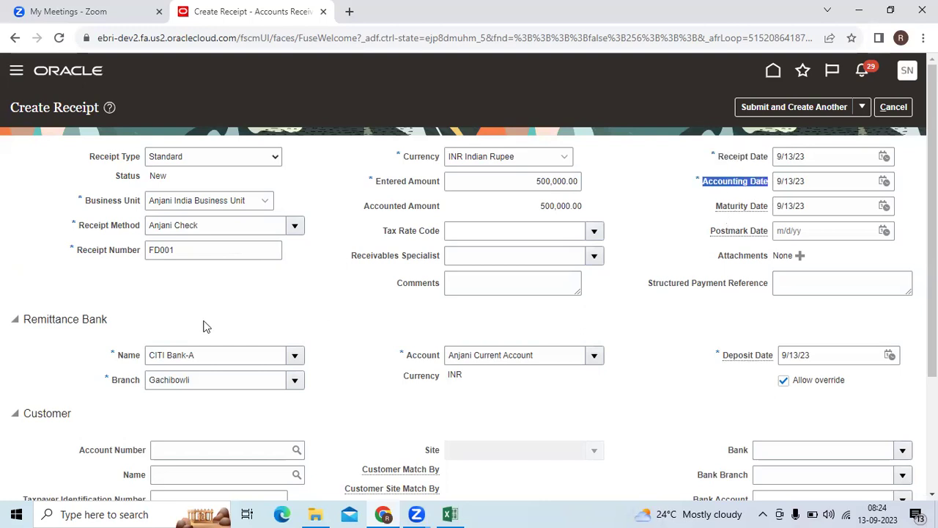
scroll(77, 263, down, 1)
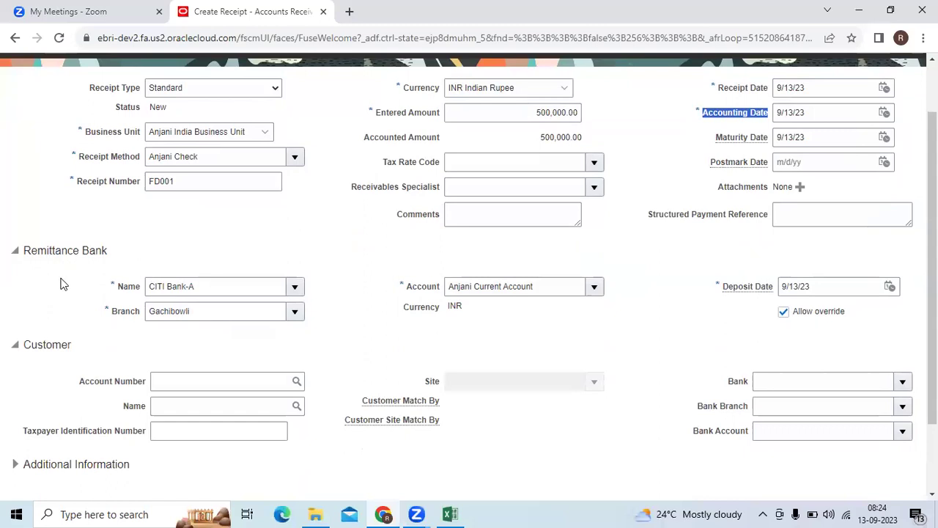
scroll(63, 282, up, 1)
drag(78, 227, 143, 227)
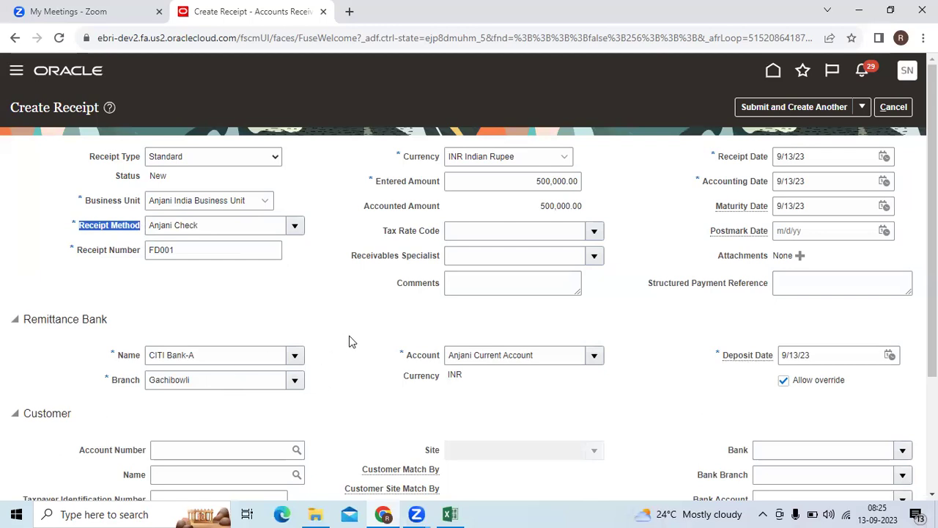
Set the receipt's customer to Jaitra Distributors
scroll(349, 341, down, 2)
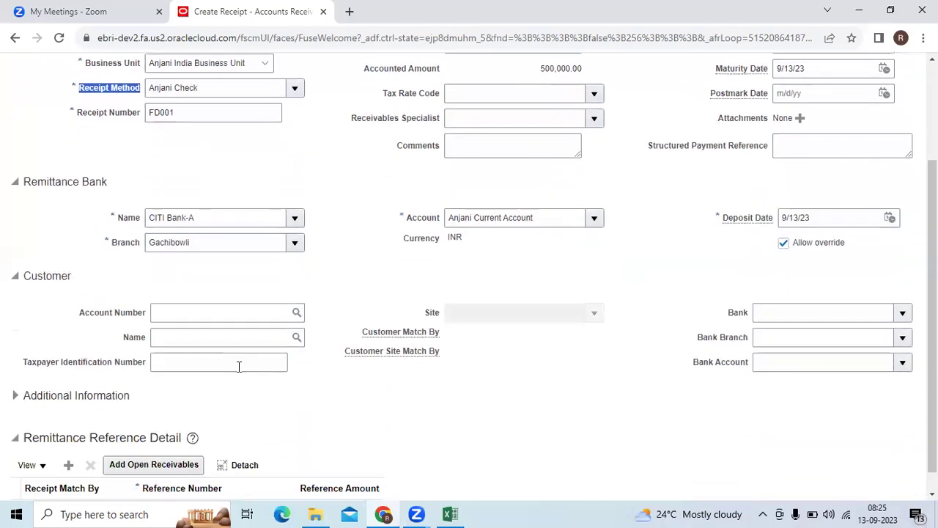
click(242, 338)
text(Ji)
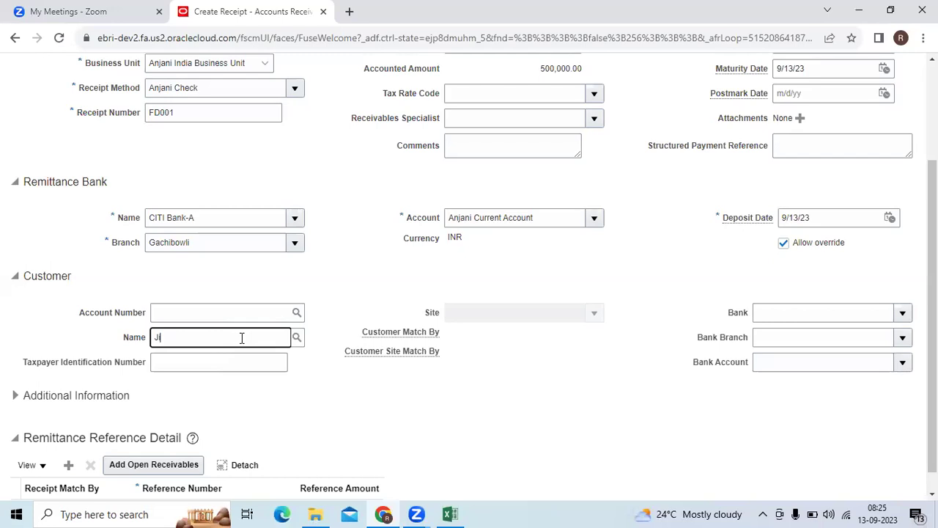
text(it)
key(Tab)
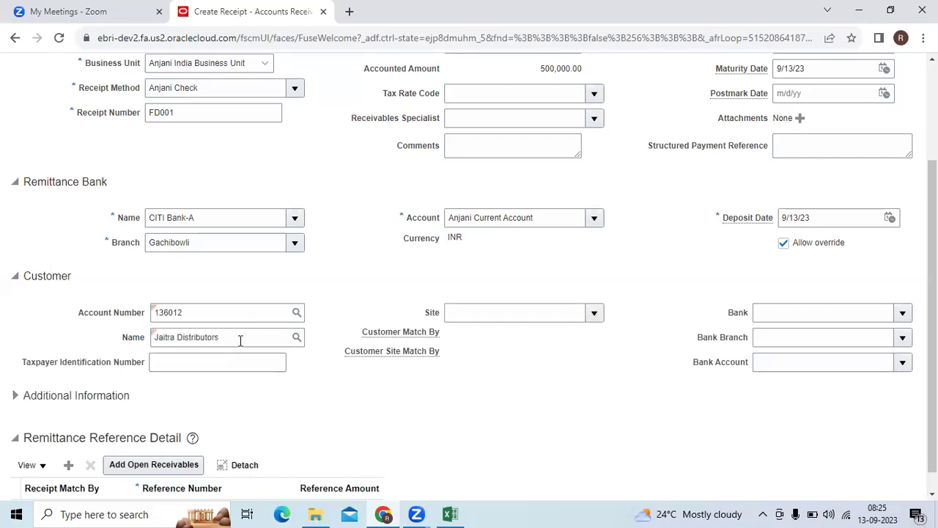
Select the customer's site and set the customer's bank to CITI Bank-A
scroll(241, 340, up, 1)
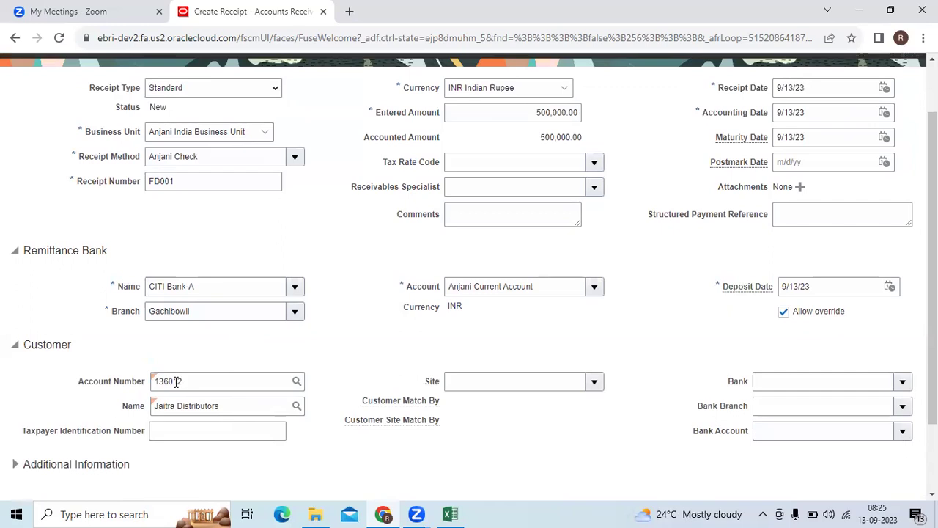
click(593, 381)
click(515, 403)
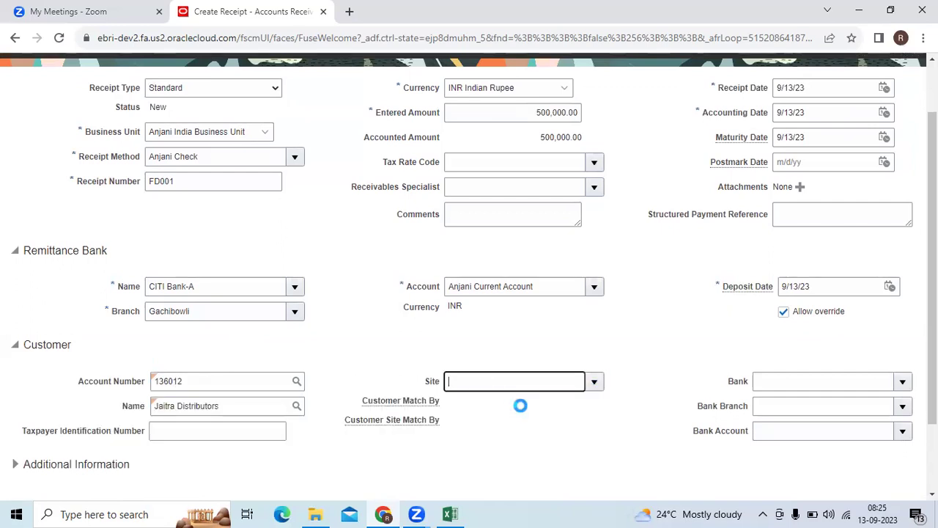
click(912, 385)
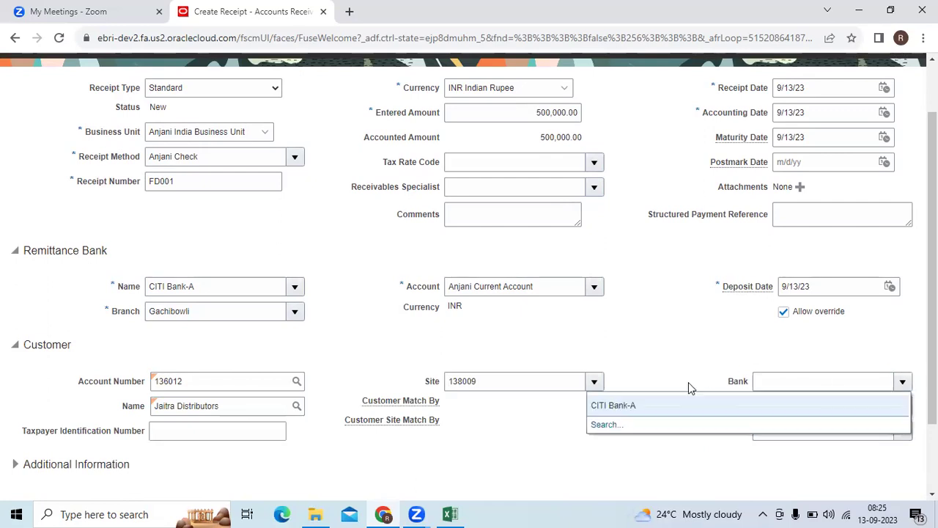
click(651, 404)
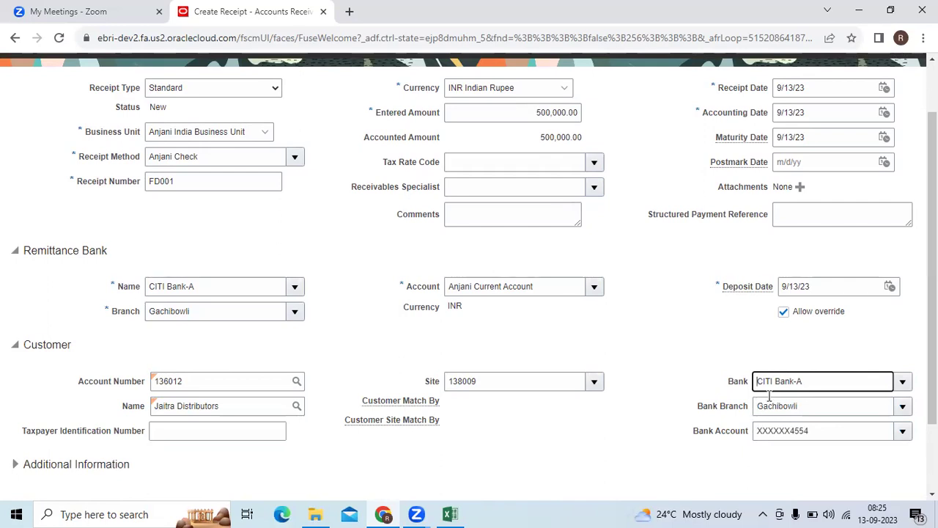
Submit the receipt for manual application and check its unapplied amount
scroll(769, 396, down, 2)
scroll(769, 400, up, 4)
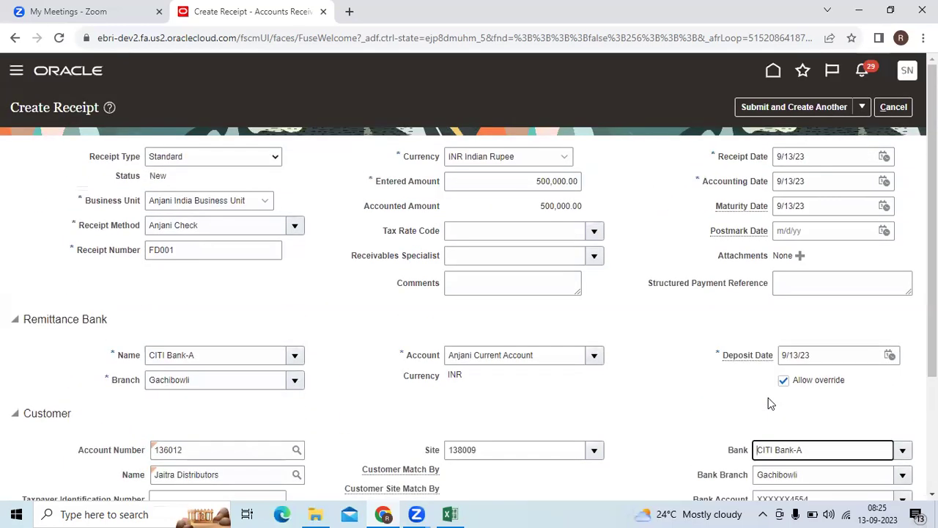
click(861, 107)
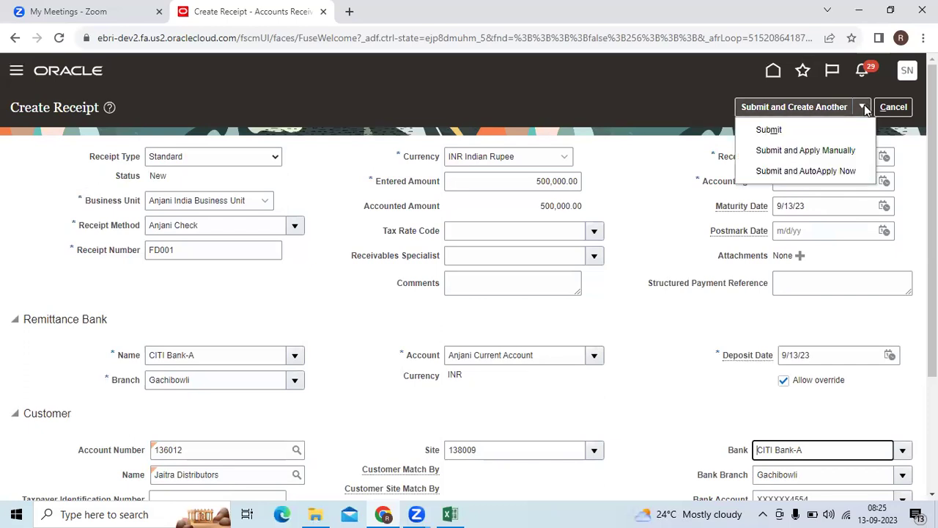
click(846, 150)
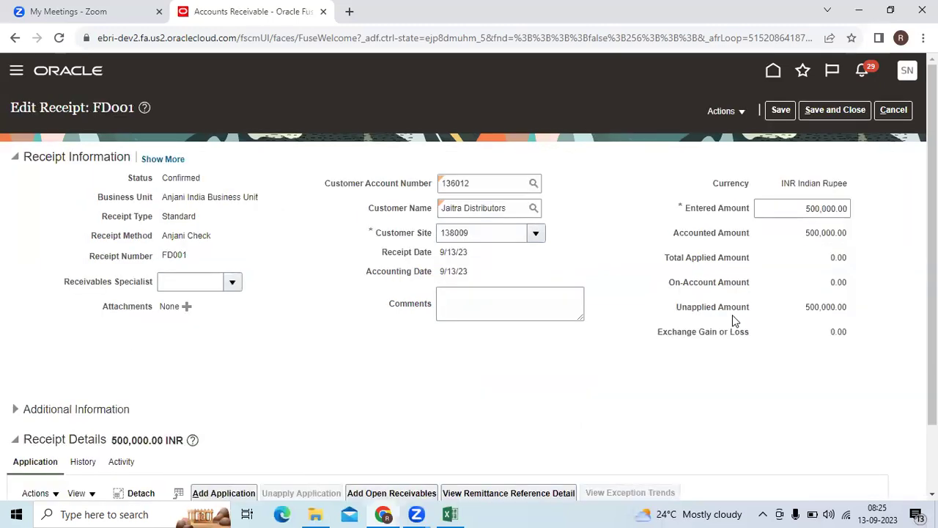
drag(729, 312, 751, 308)
click(832, 307)
double_click(832, 306)
Create an on-account application of 500,000 INR for the receipt, with application and accounting dates of 9/13/23
scroll(644, 351, down, 2)
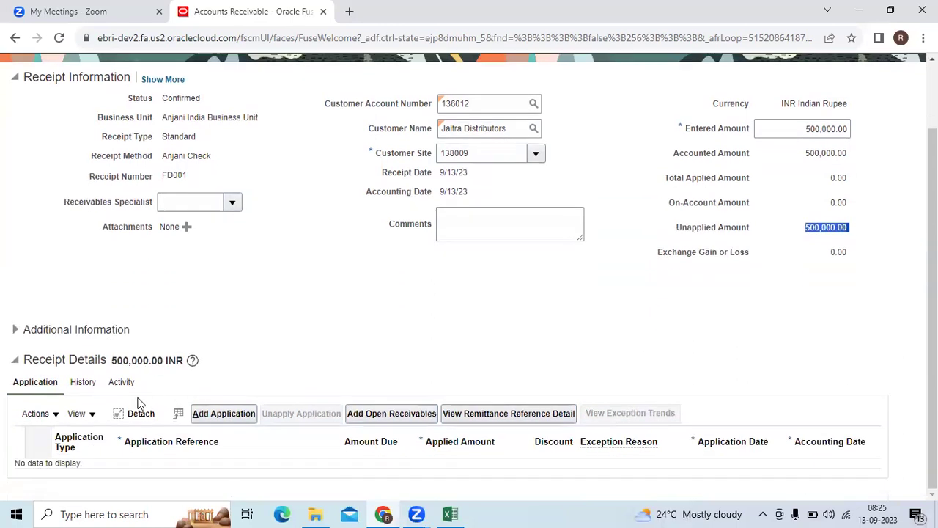
click(55, 415)
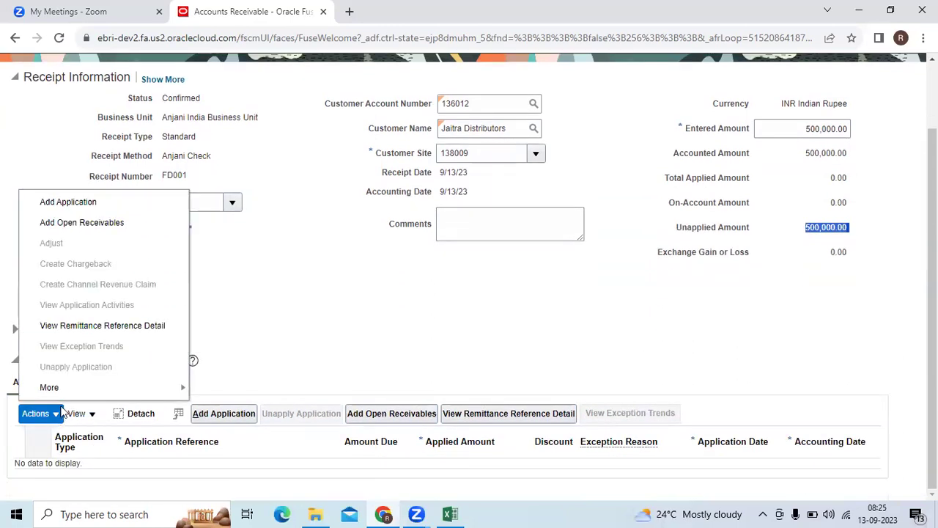
mouse_move(76, 388)
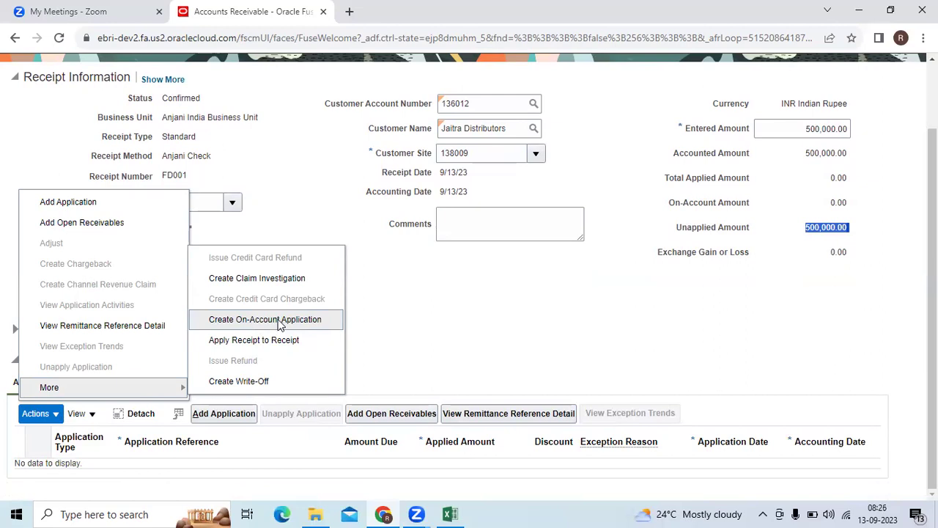
click(281, 325)
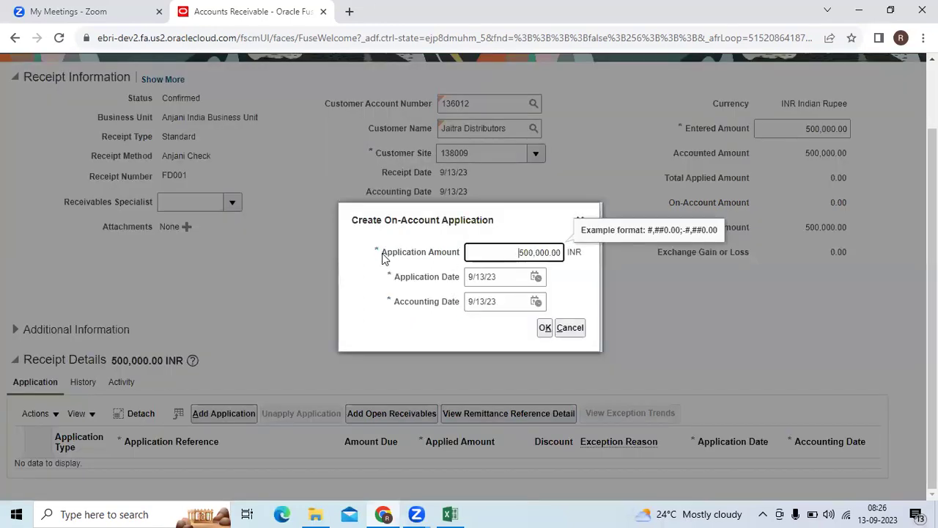
drag(382, 253, 460, 262)
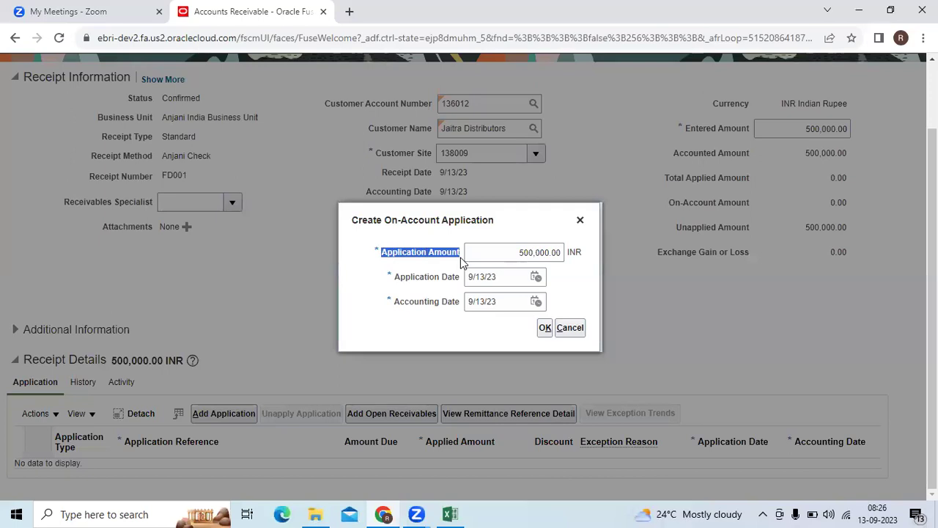
click(397, 282)
drag(396, 282, 462, 282)
drag(396, 304, 458, 305)
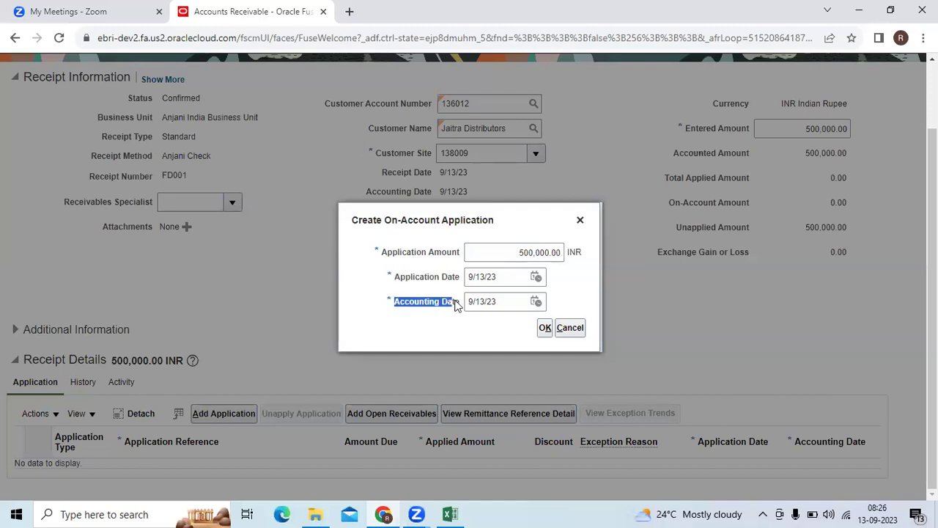
click(546, 330)
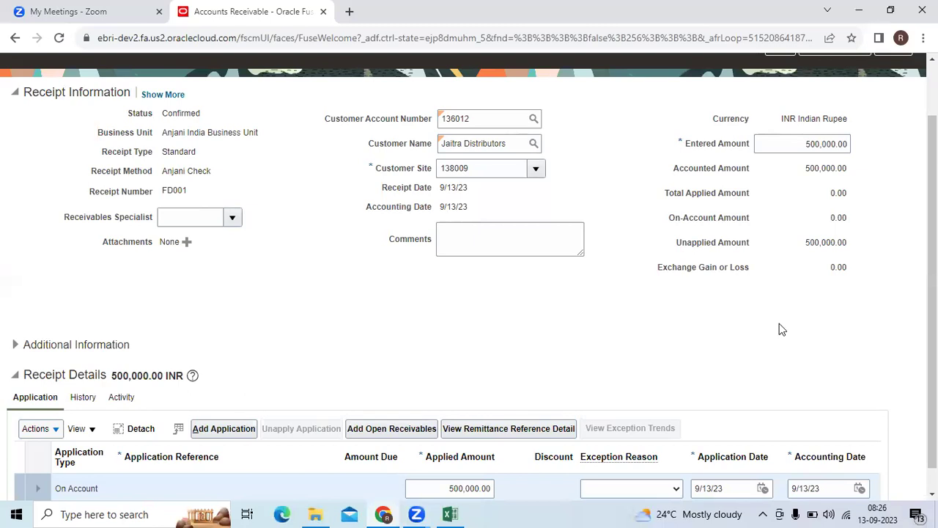
Save the receipt and check its on-account and unapplied amounts
scroll(779, 329, up, 1)
click(780, 109)
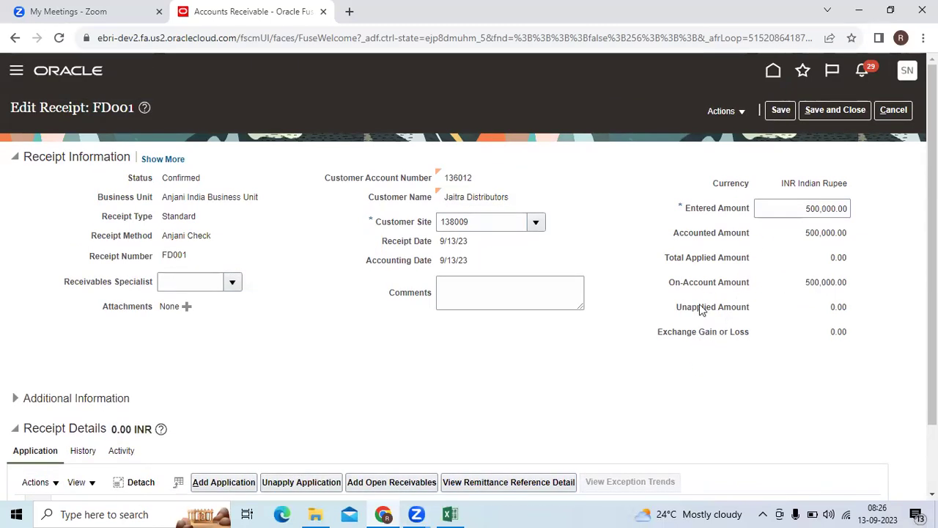
drag(668, 284, 852, 283)
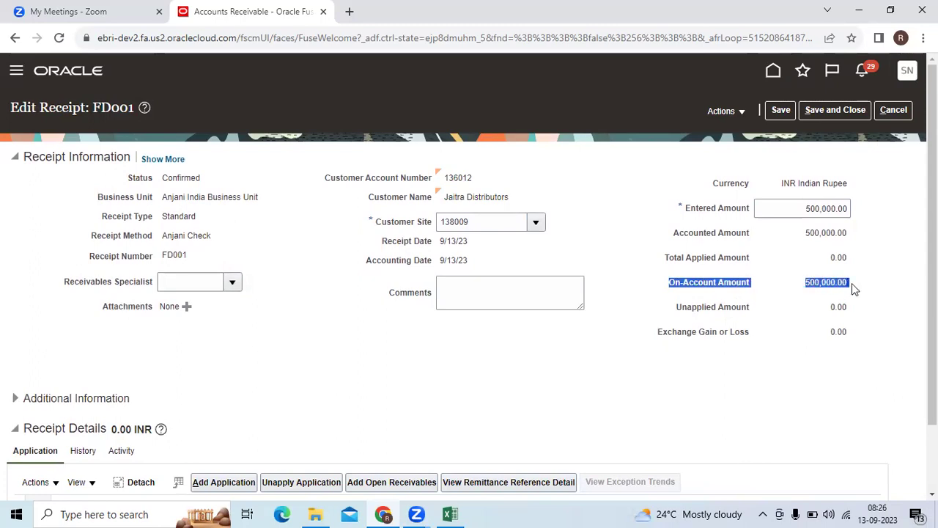
drag(675, 308, 839, 306)
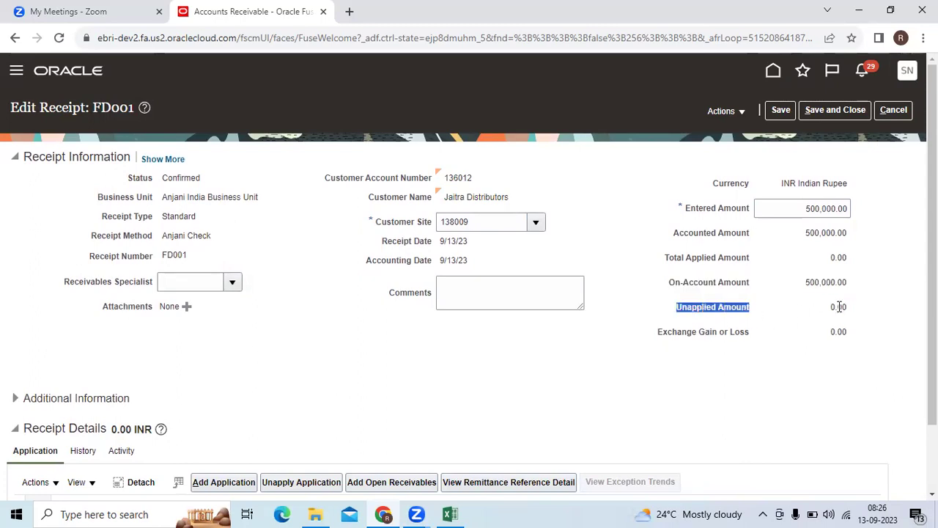
click(836, 311)
drag(670, 284, 855, 290)
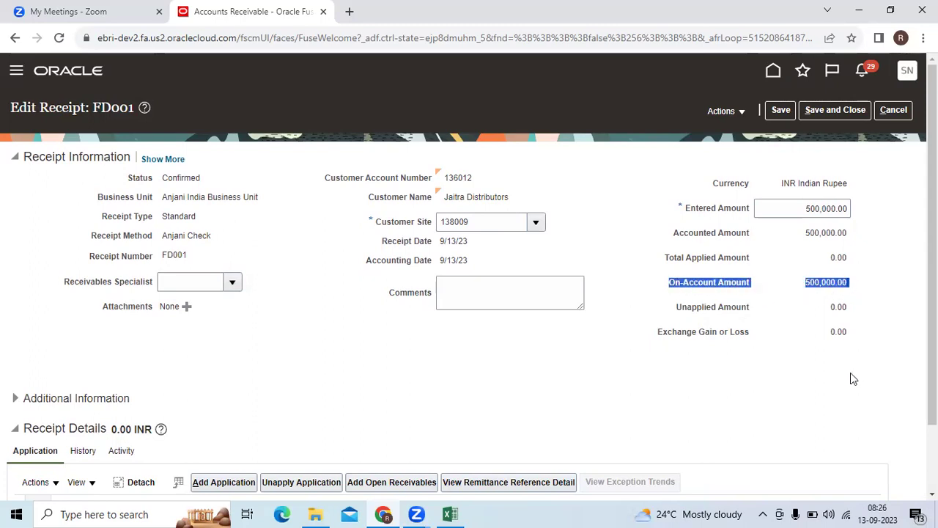
Post the receipt to the ledger and request a view of its accounting
click(743, 111)
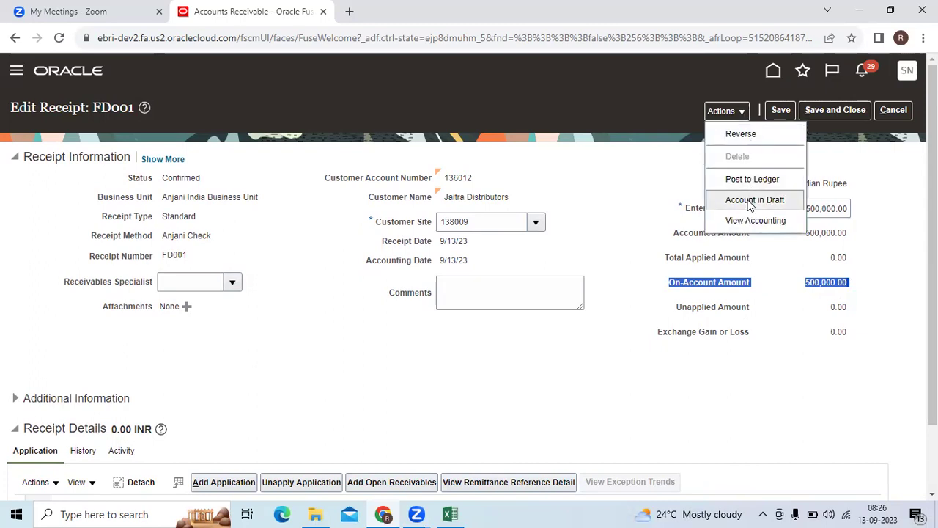
click(758, 178)
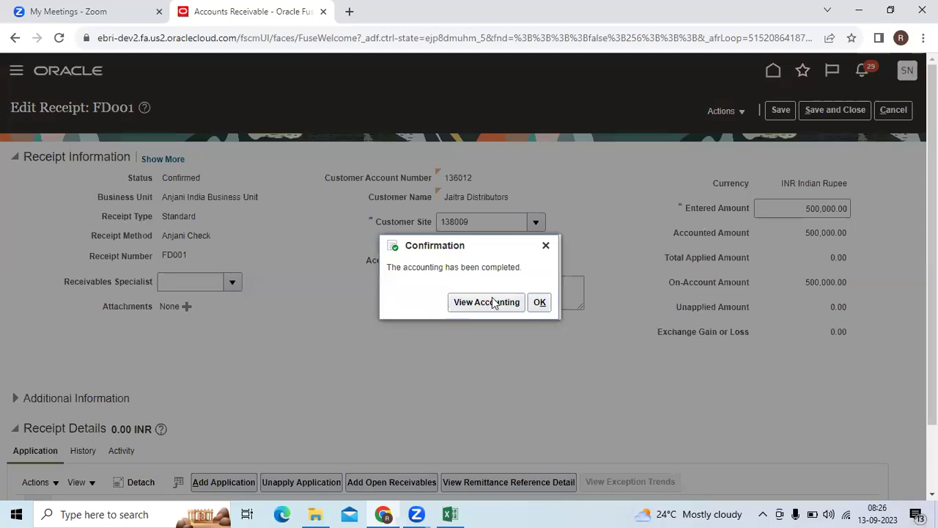
click(491, 301)
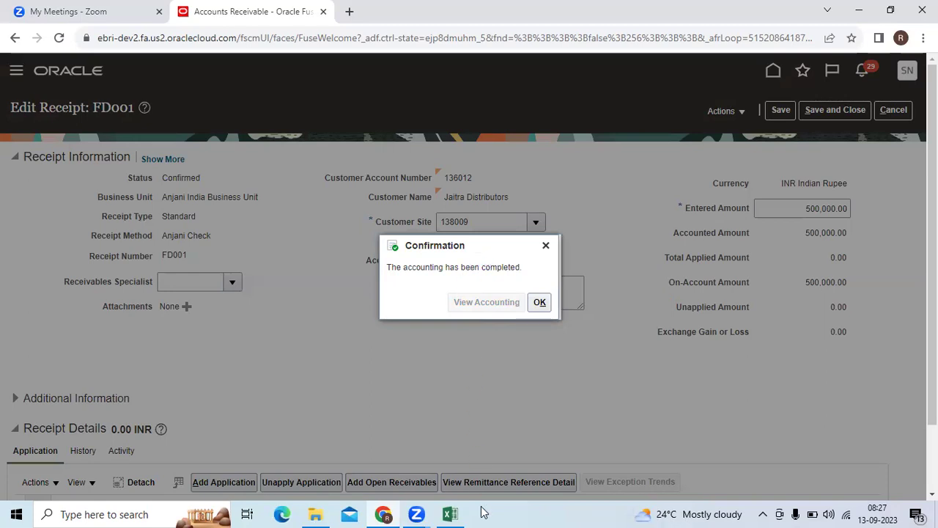
Switch to the On Account Receipts workbook in Excel and review the Confirmed Cash Debit and On Account Cash Credit journal entry
click(450, 514)
drag(142, 323, 438, 336)
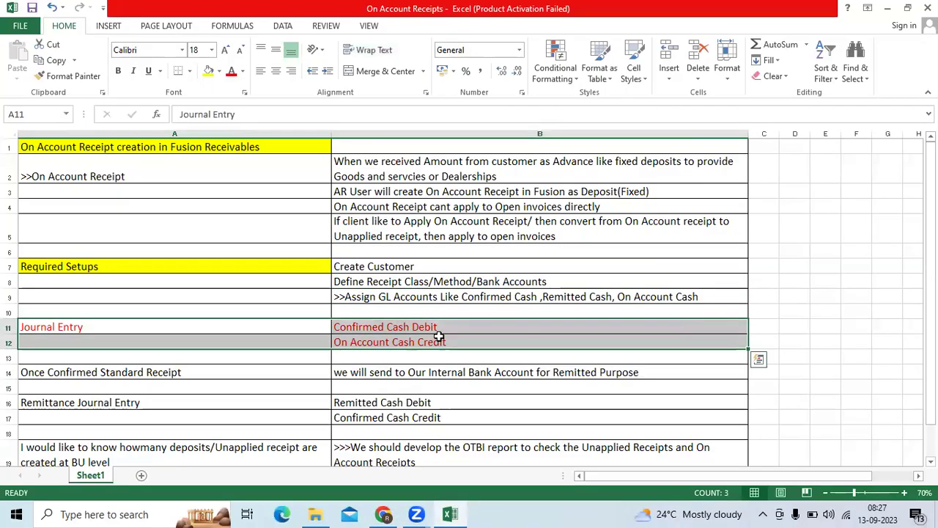
click(440, 328)
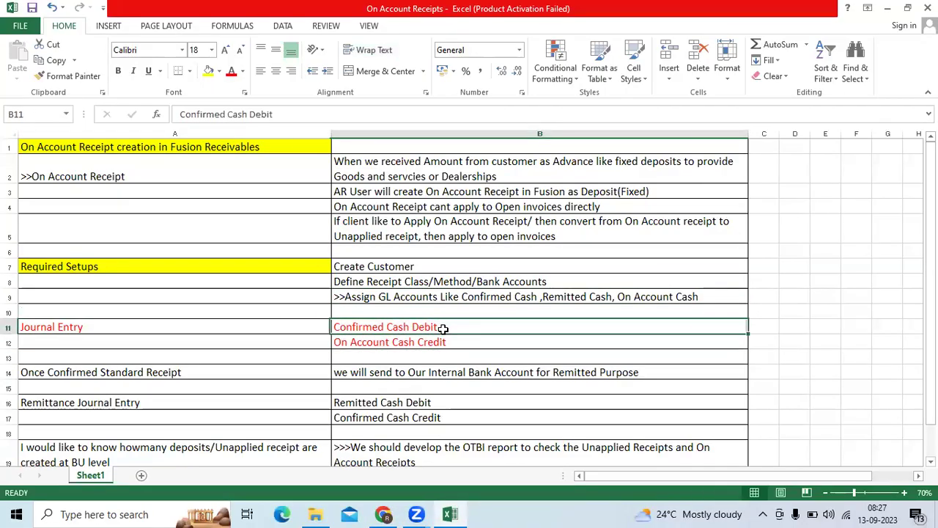
click(405, 345)
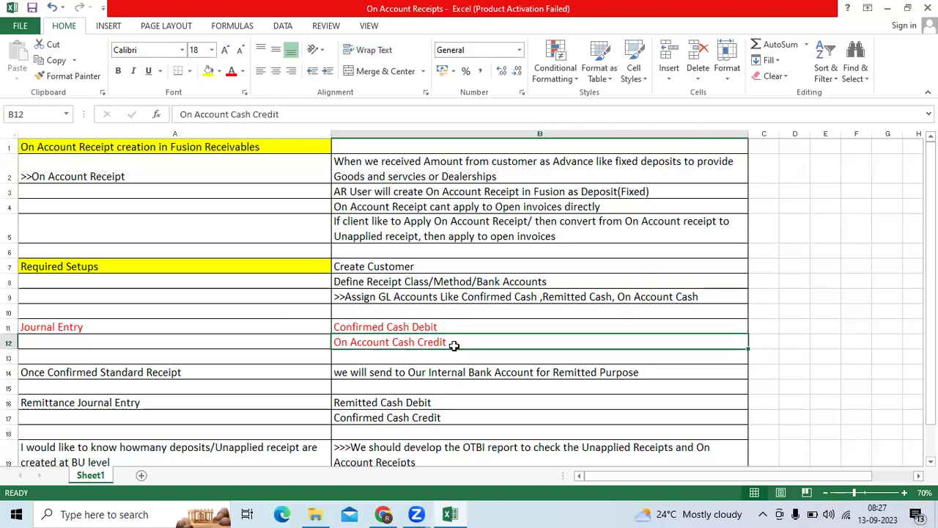
Switch back to Oracle in Chrome, open the receipt's accounting lines and widen the Class column
key(alt+Tab)
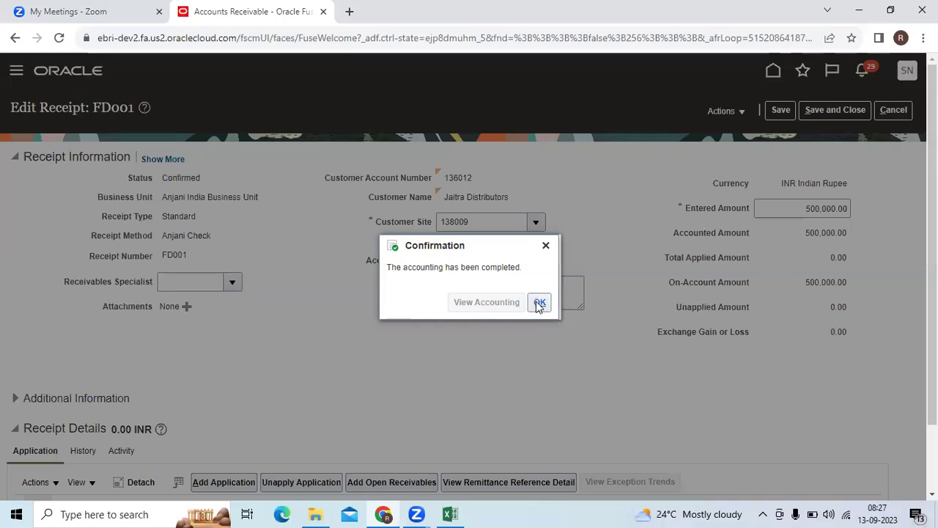
click(490, 306)
click(478, 296)
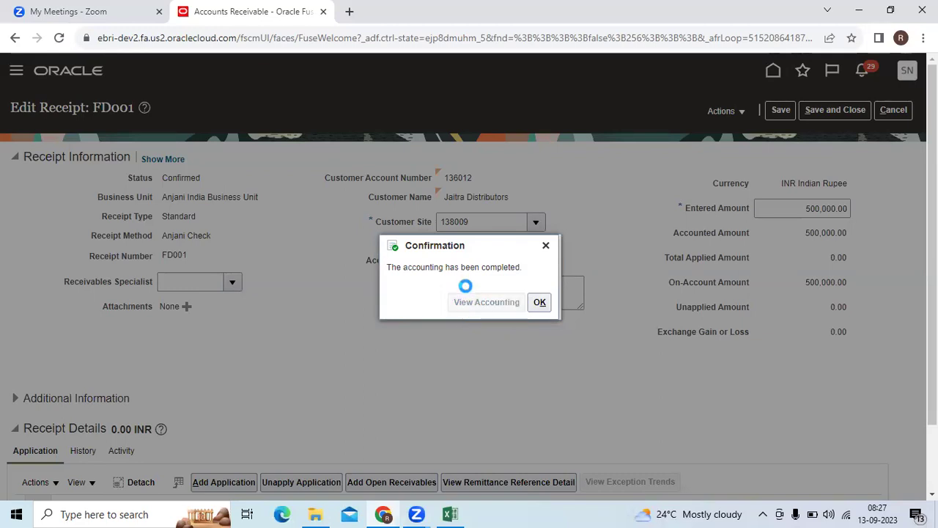
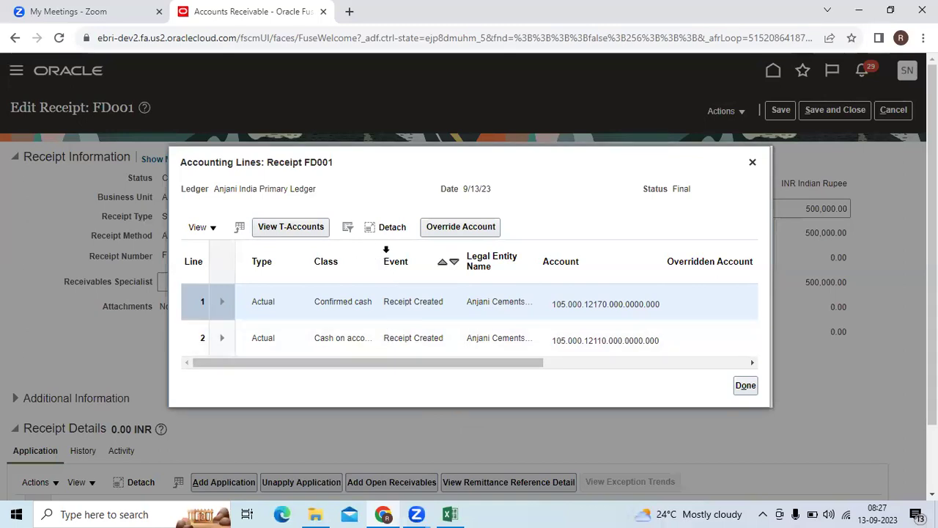
drag(378, 249, 467, 265)
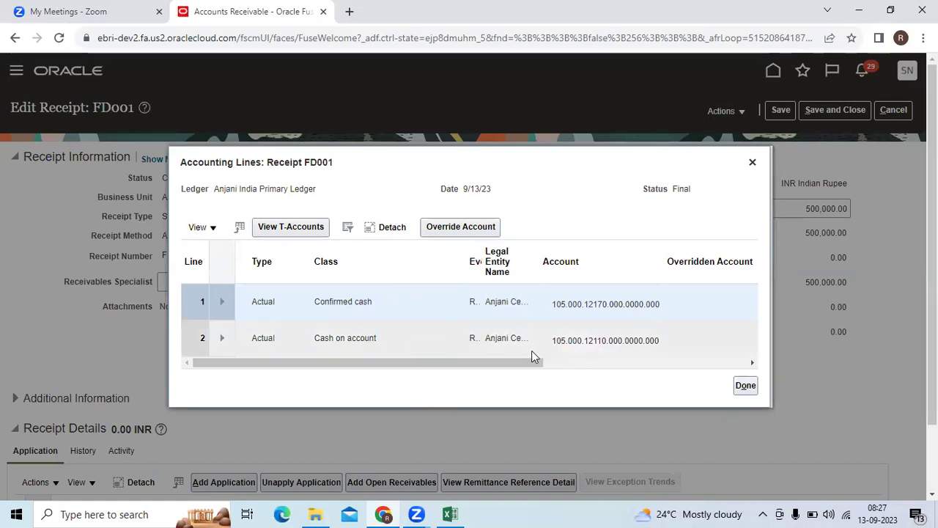
Expand the Confirmed cash line to examine its journal batch and journal entry, and collapse it again
drag(525, 361, 359, 364)
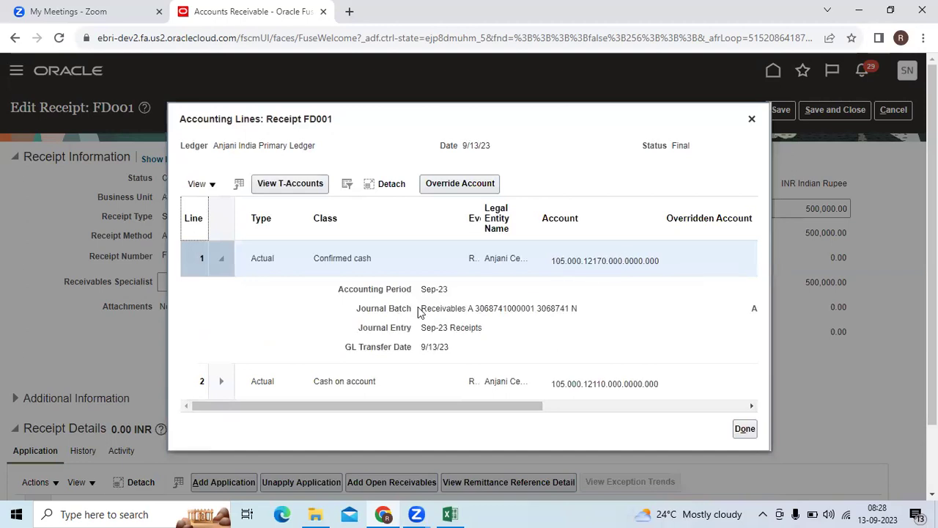
drag(419, 312, 583, 316)
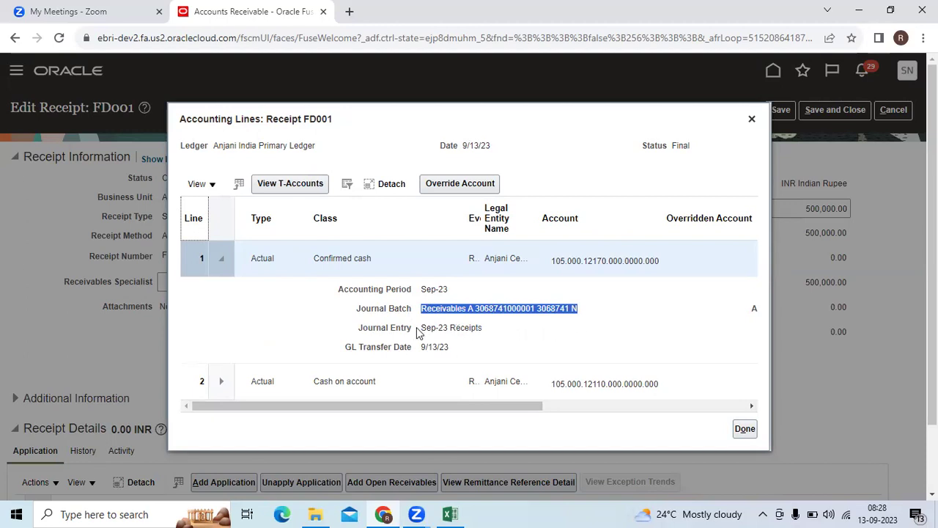
drag(421, 326, 504, 329)
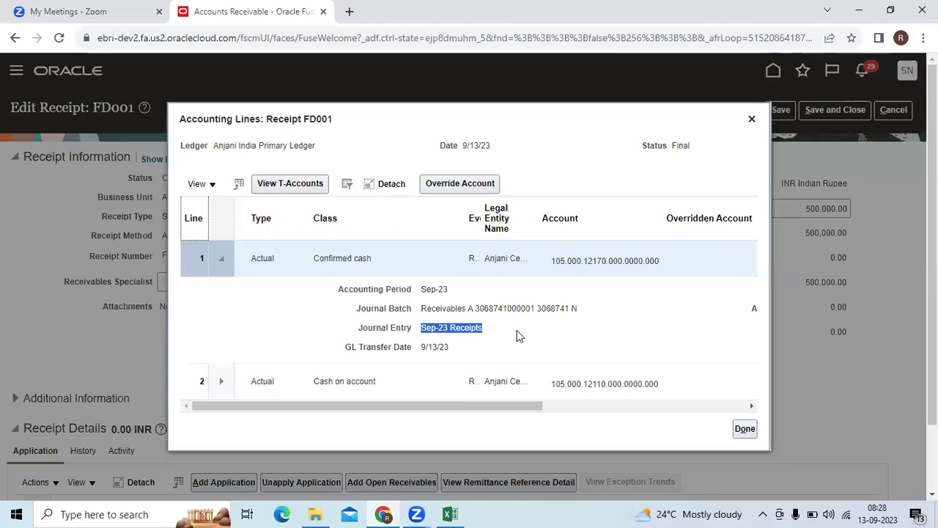
click(221, 258)
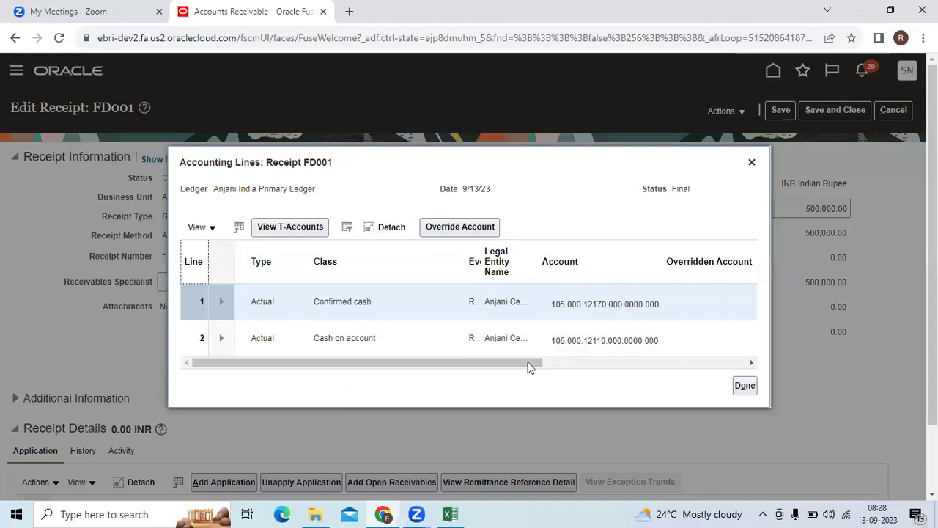
Inspect the accounts of the Confirmed cash and Cash on account lines and close the accounting lines
drag(533, 363, 410, 375)
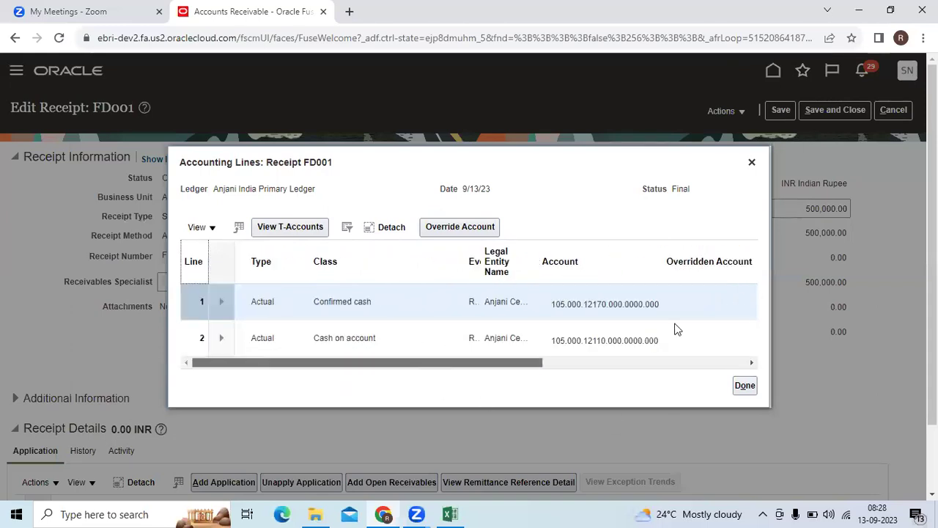
click(598, 302)
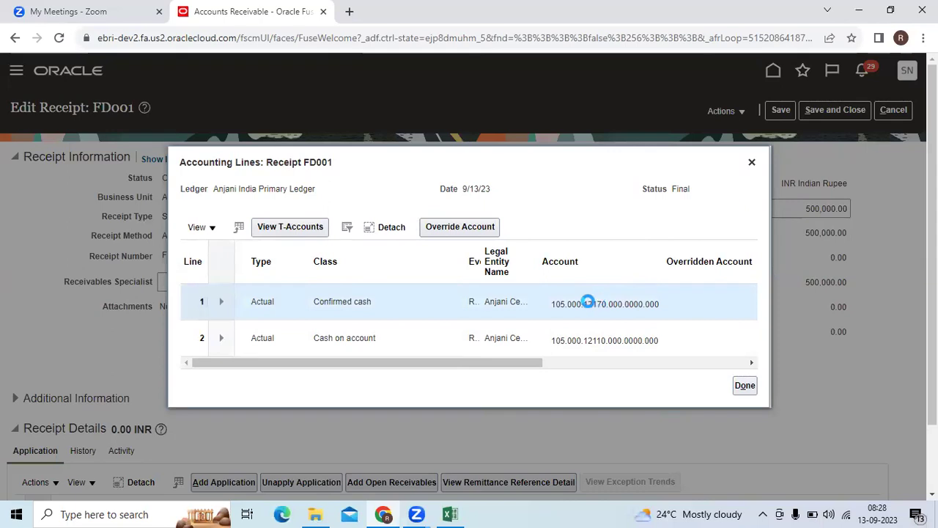
click(445, 229)
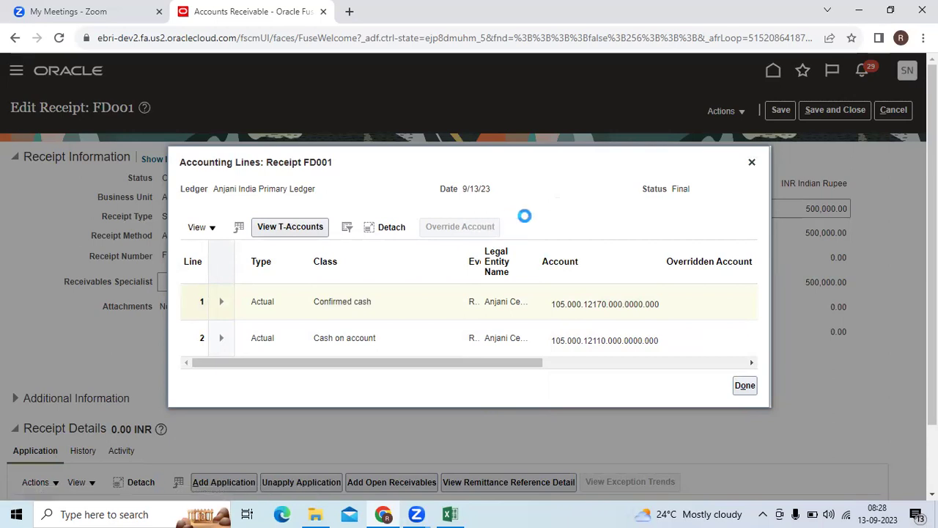
click(571, 340)
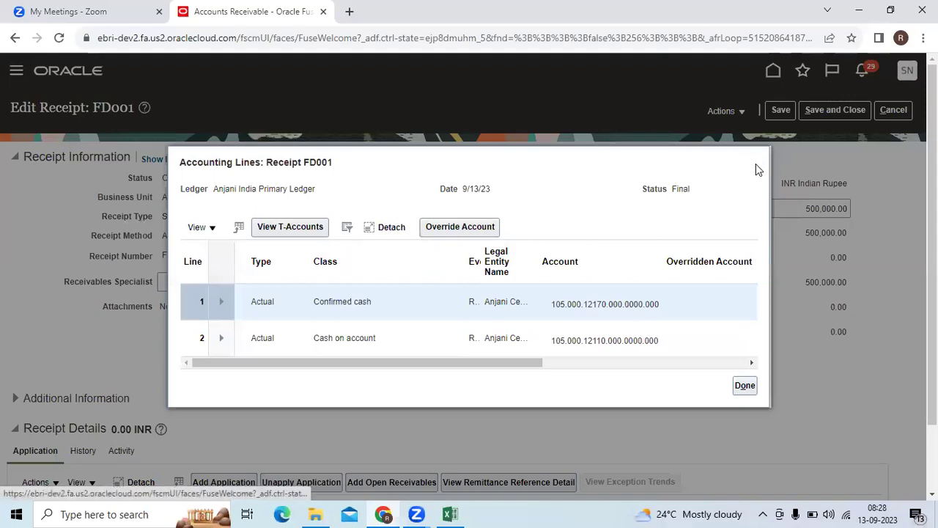
click(751, 162)
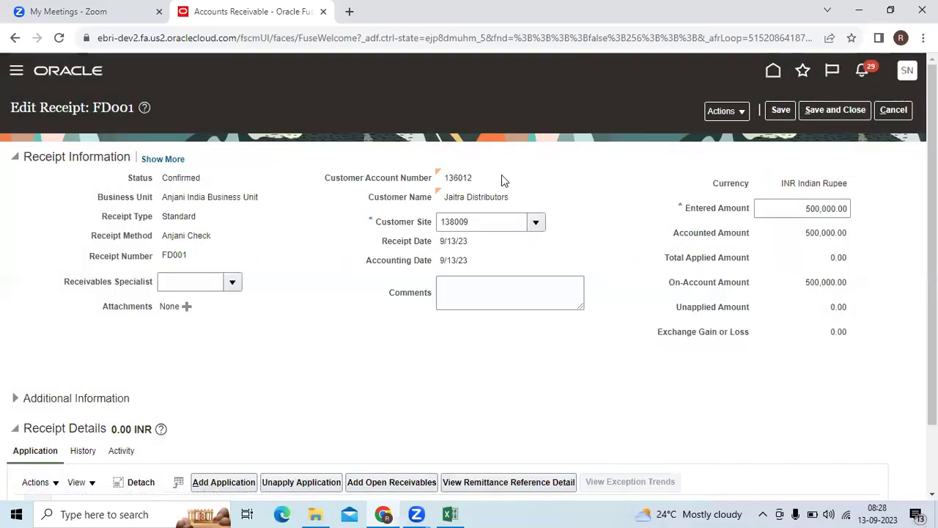
Copy the receipt number FD001, and save and close the receipt
double_click(173, 255)
key(ctrl+c)
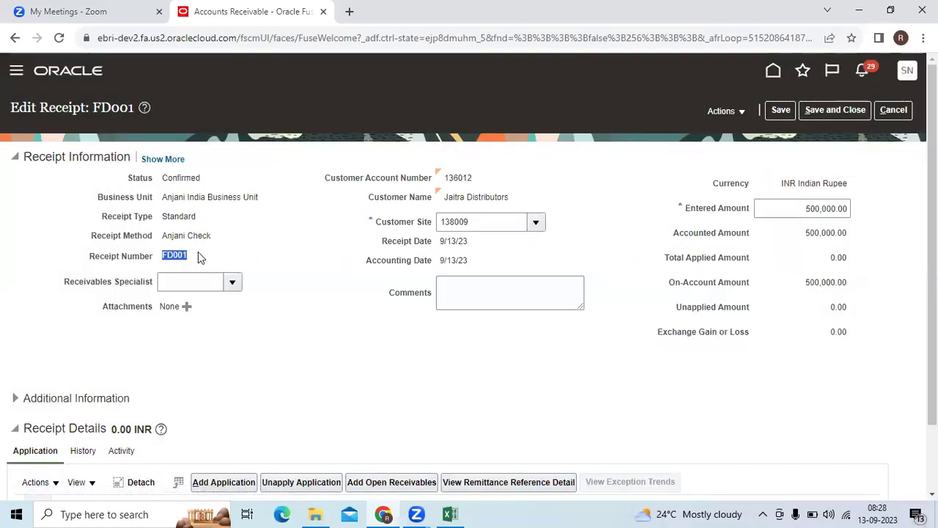
click(823, 110)
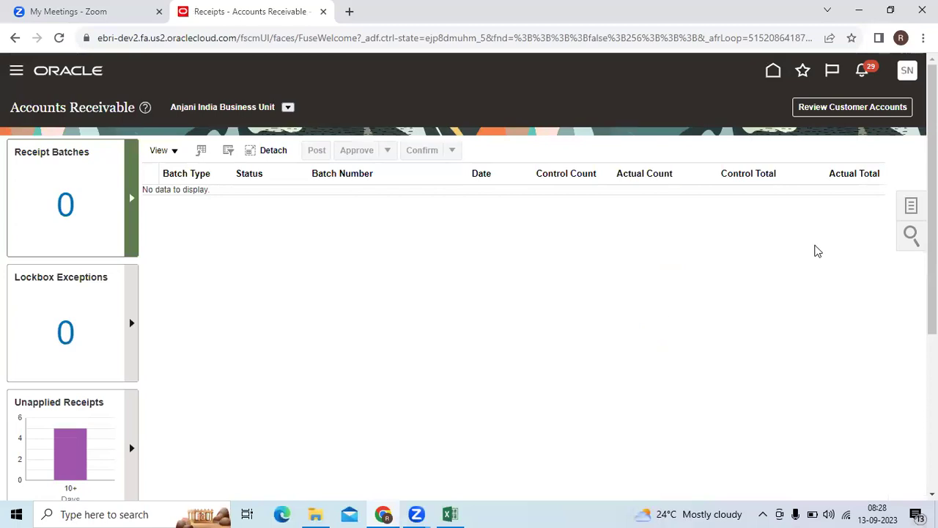
Create a receipt remittance batch for Anjani India Business Unit with receipt class Anjani RC and receipt method Anjani Check
click(910, 206)
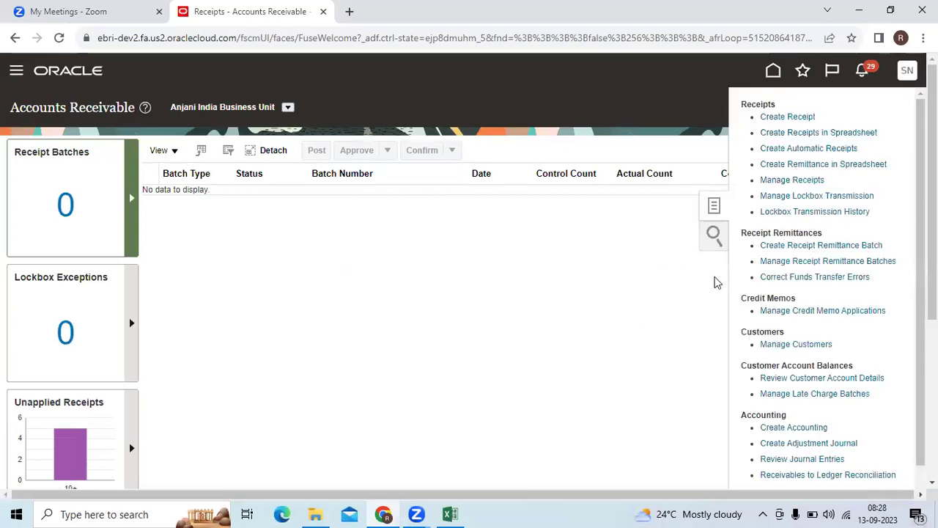
click(789, 247)
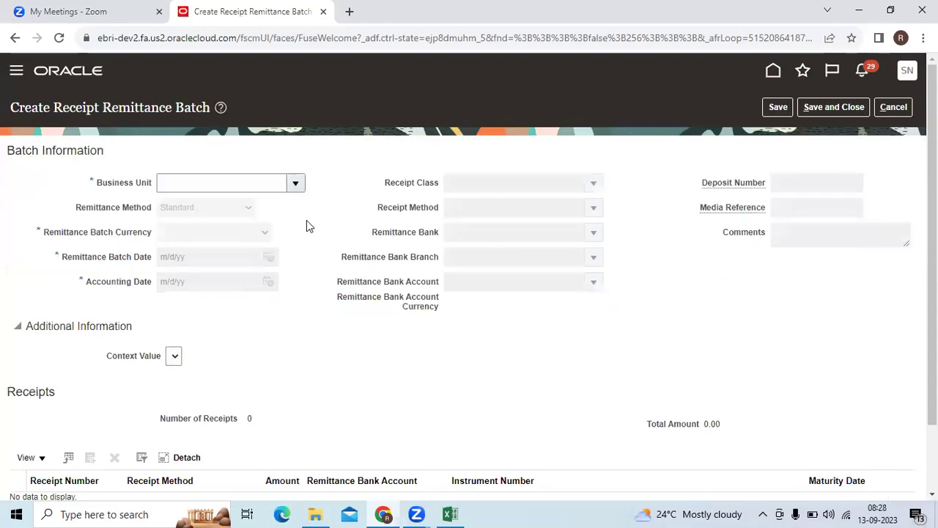
click(295, 184)
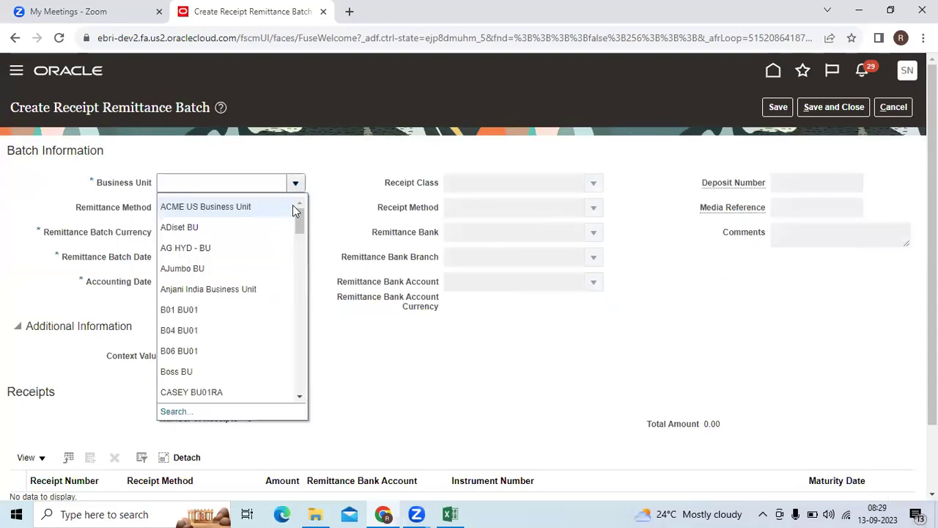
click(247, 289)
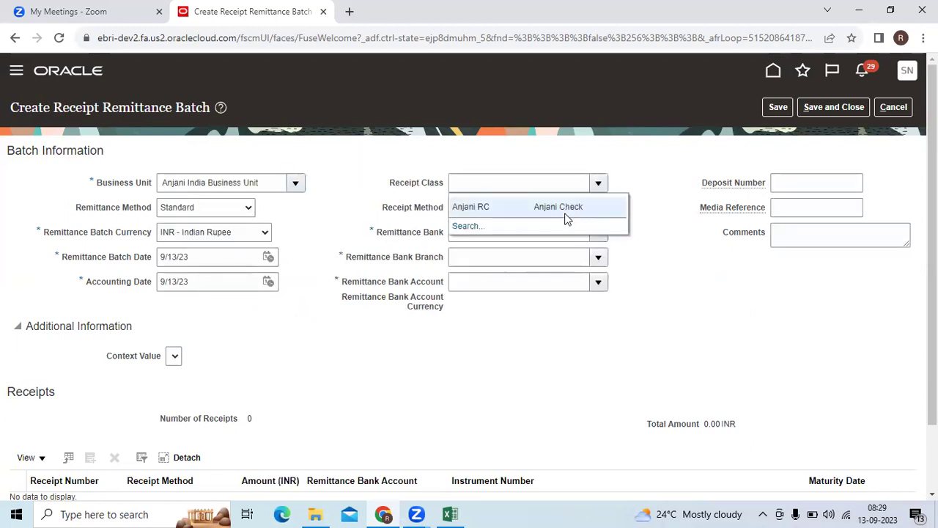
click(565, 214)
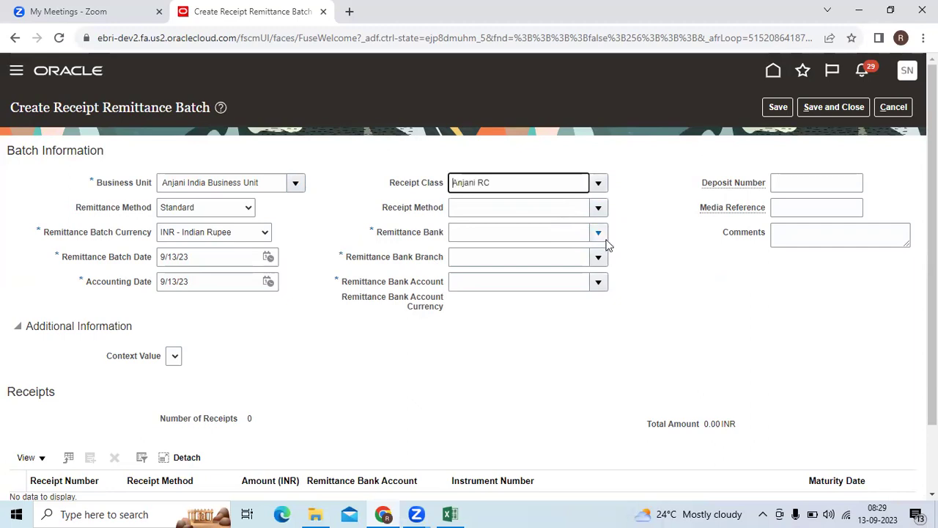
click(598, 209)
click(600, 235)
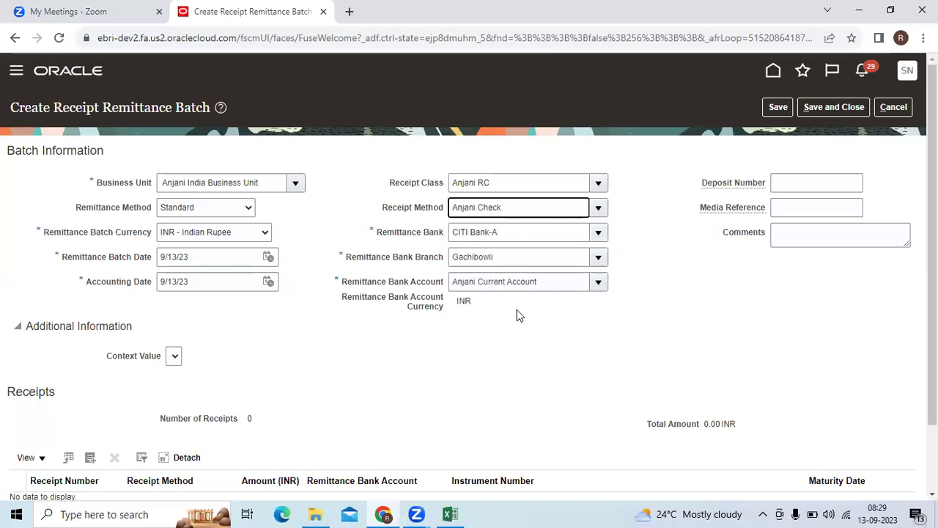
Find receipt FD001 by its receipt number and add it to the remittance batch
scroll(517, 311, down, 2)
click(89, 378)
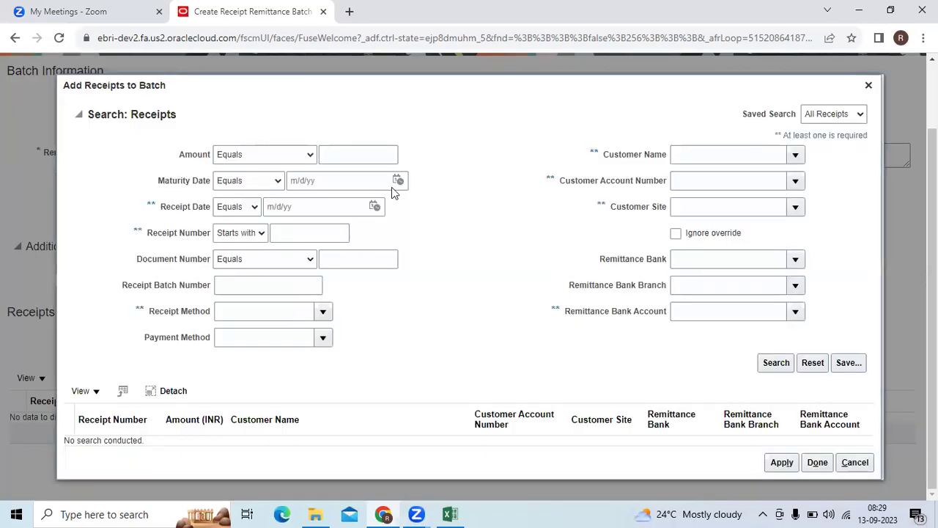
click(326, 229)
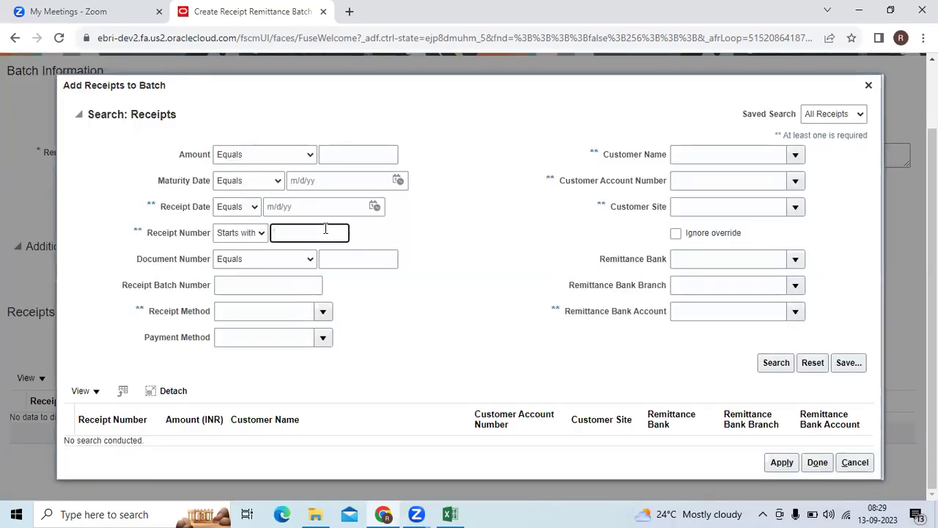
key(ctrl+v)
click(768, 373)
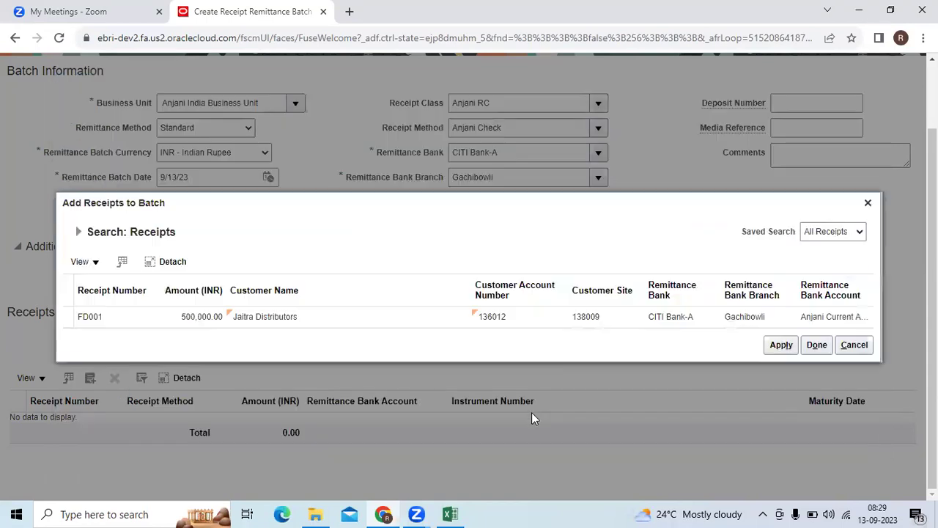
click(575, 321)
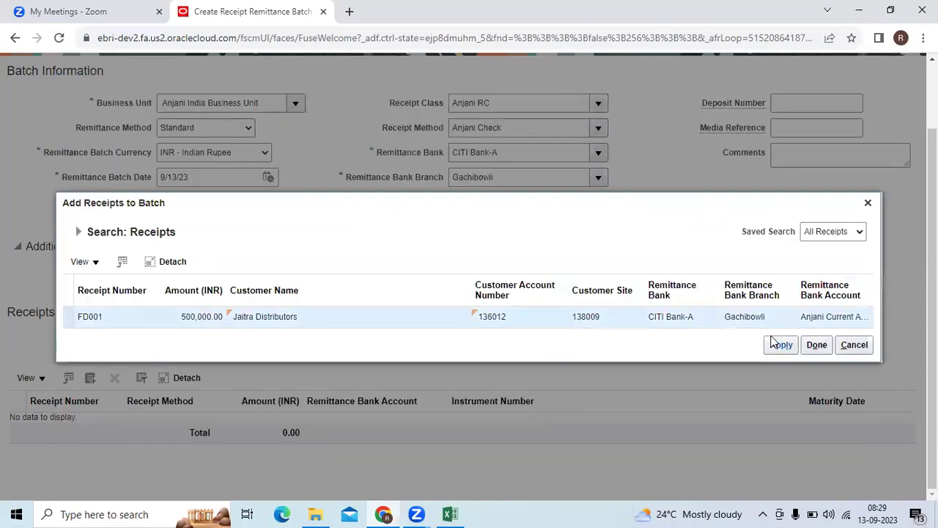
click(817, 348)
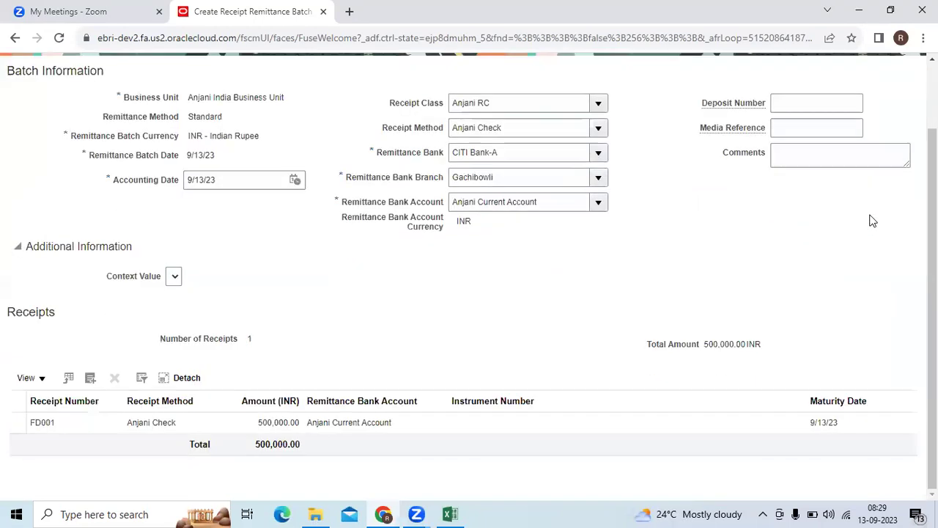
Save the receipt remittance batch and approve it
scroll(806, 295, up, 1)
click(778, 107)
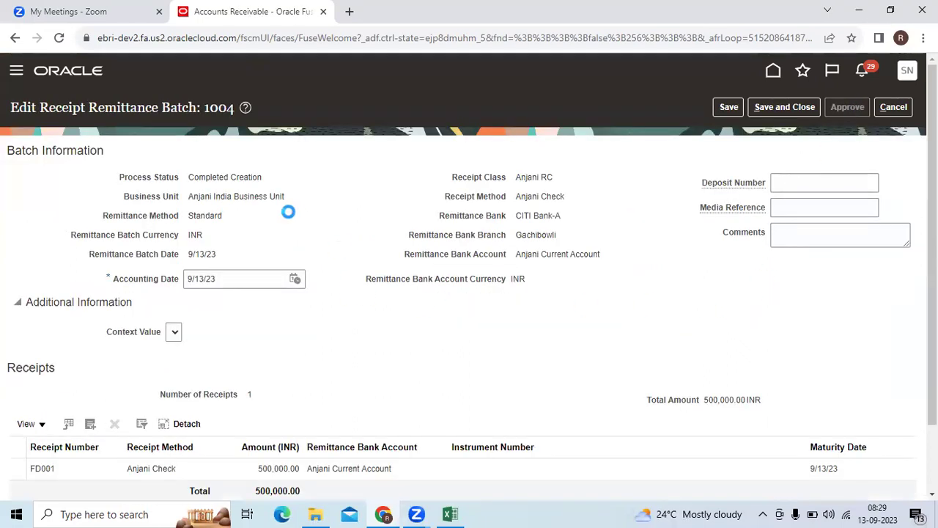
click(682, 189)
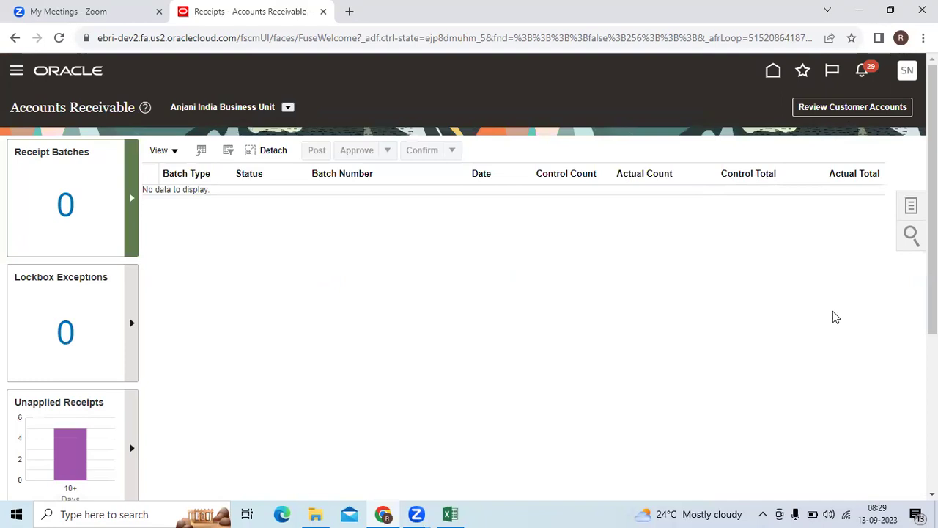
Submit the Create Receivables Accounting process for the Anjani India Primary Ledger
click(911, 206)
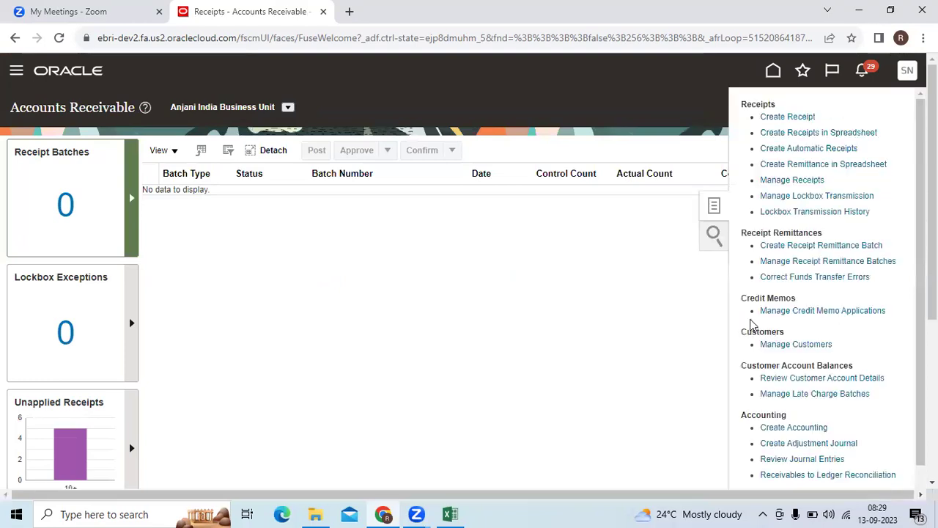
click(794, 428)
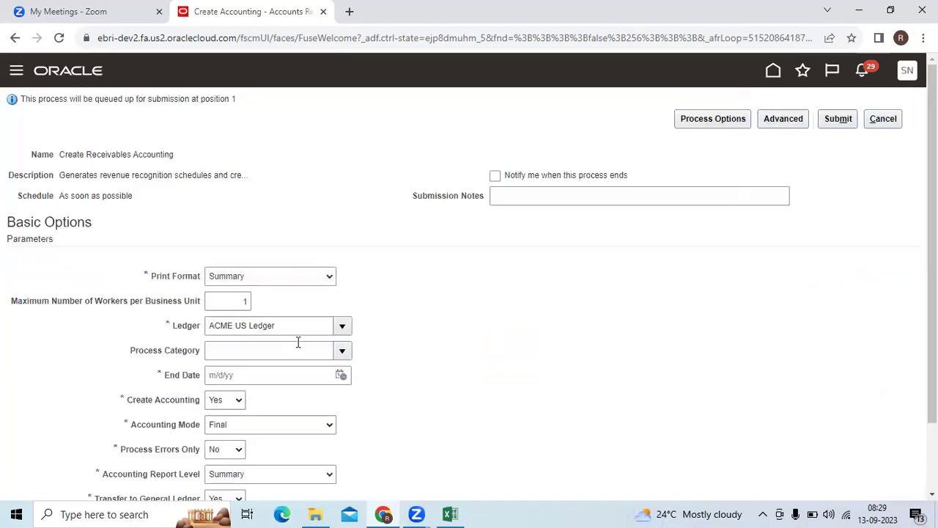
click(342, 326)
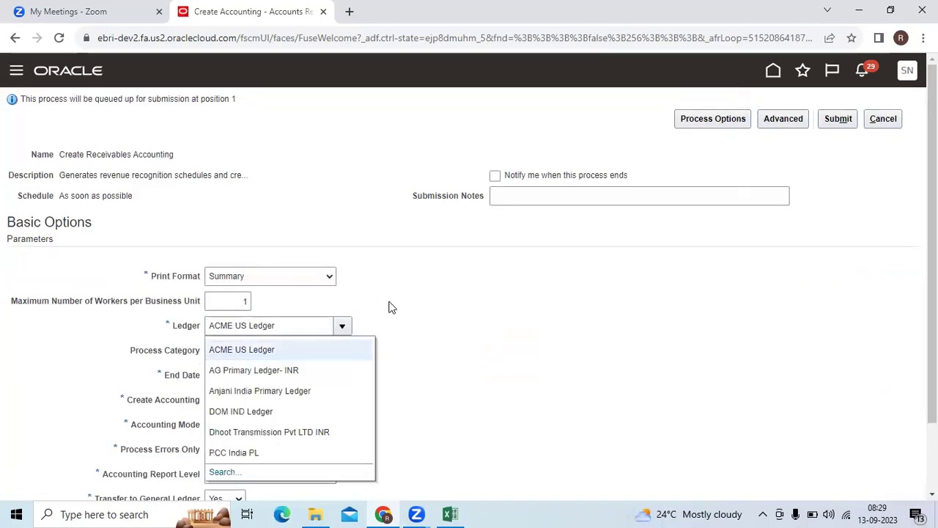
click(317, 391)
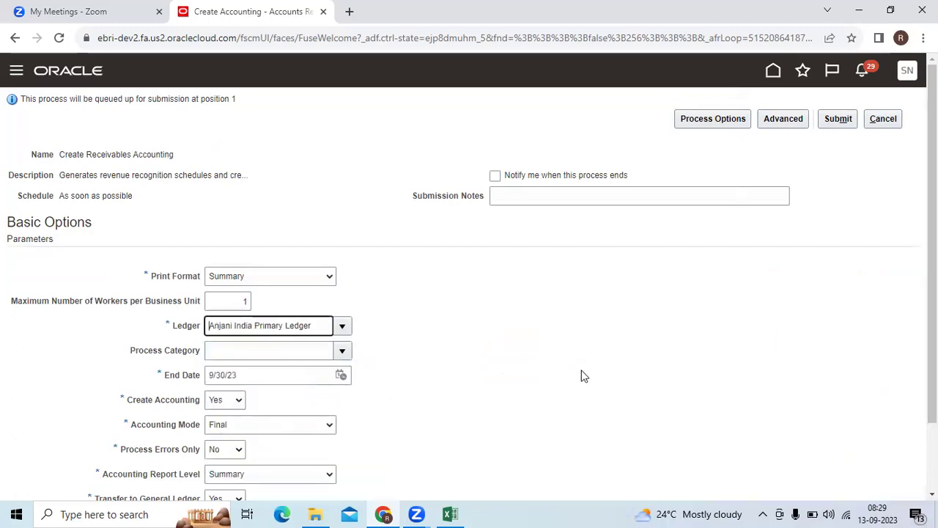
click(841, 122)
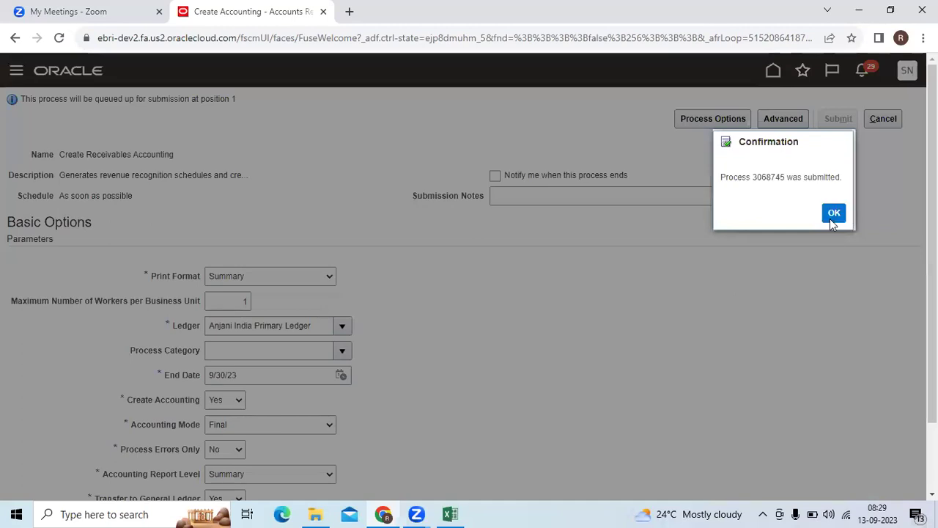
click(831, 214)
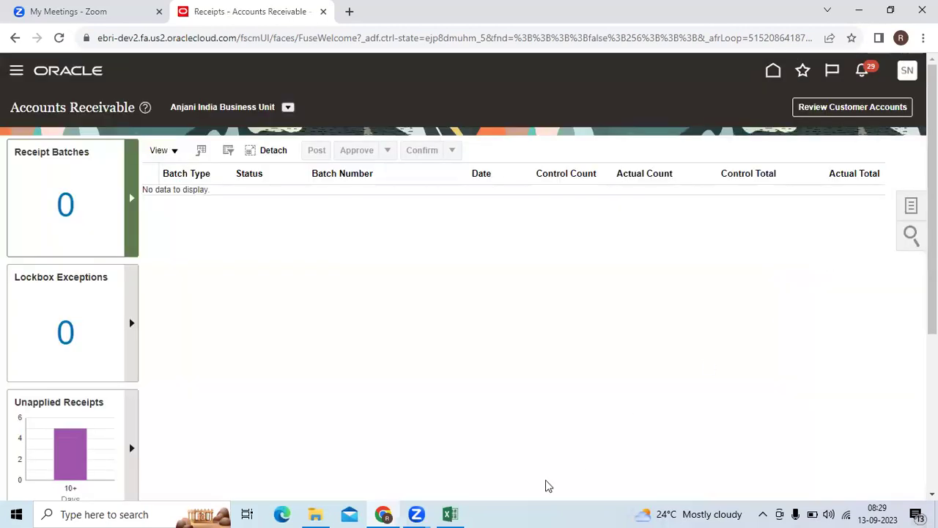
Switch to the On Account Receipts workbook in Excel and review the remittance and OTBI report notes in rows 14 to 19
mouse_move(453, 512)
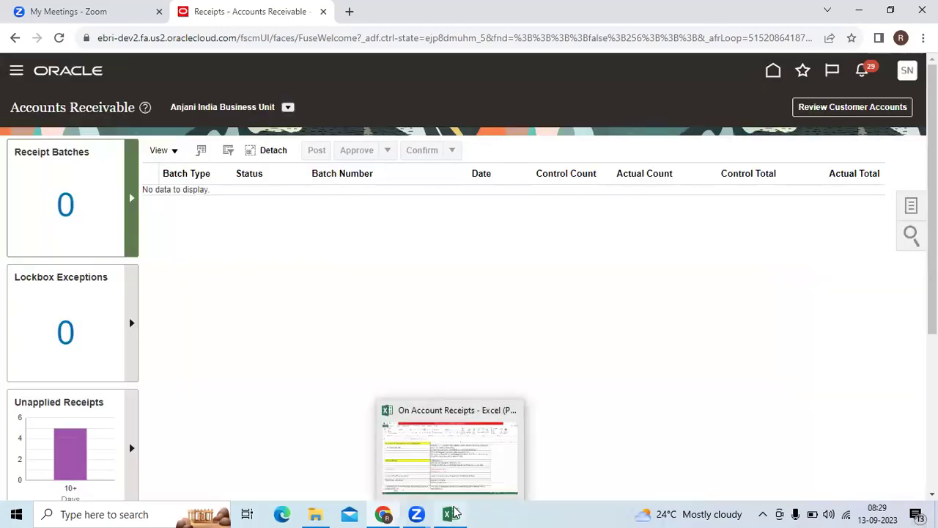
click(476, 469)
scroll(289, 342, down, 1)
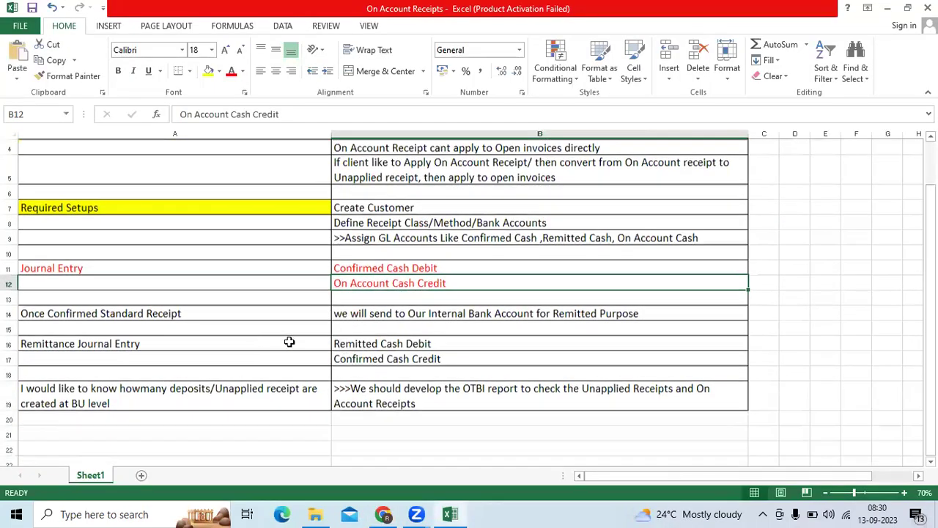
click(212, 311)
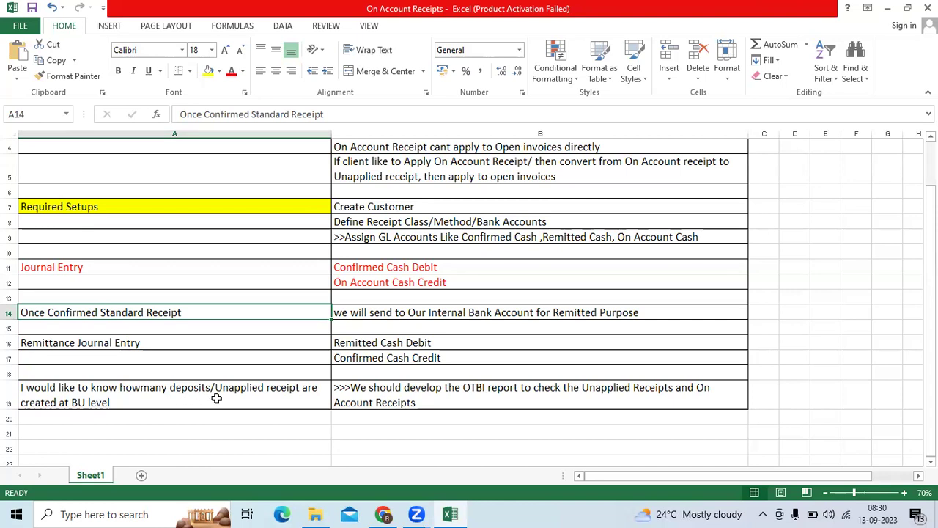
click(389, 386)
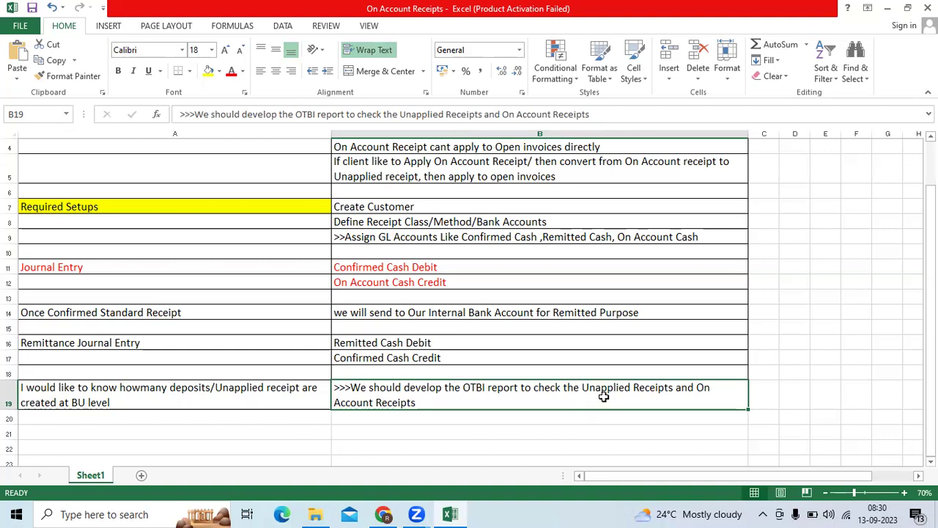
Enter the note "How to convert On Account Receipt to Unapplied" in cell A21
scroll(378, 341, down, 3)
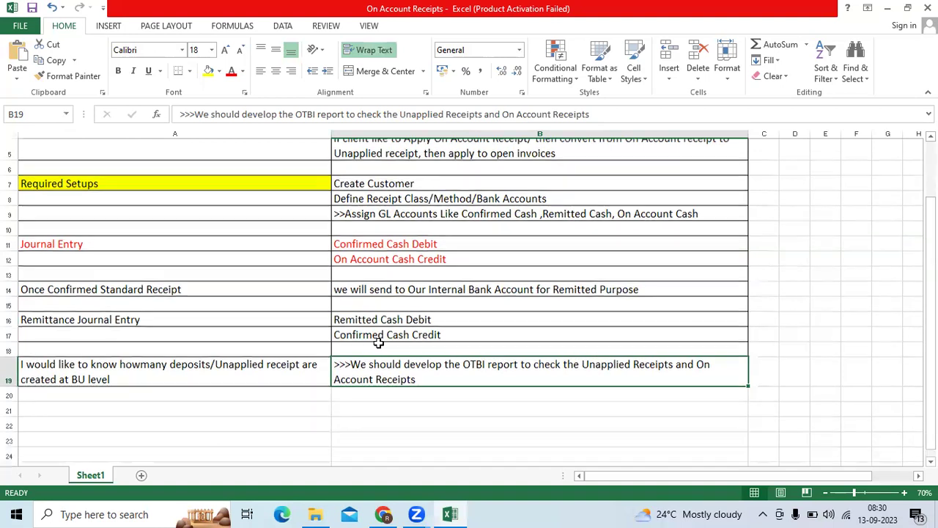
click(204, 283)
text(How to conve)
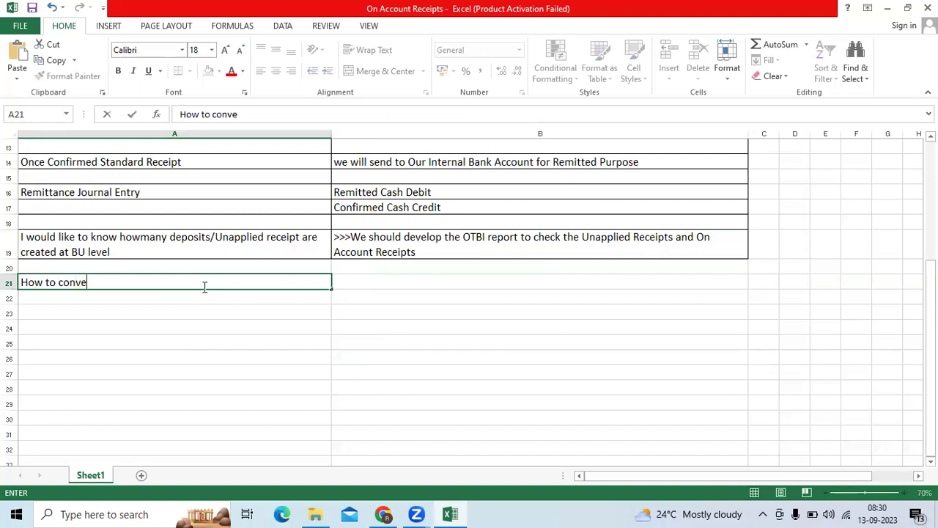
text(rt On Account Rec)
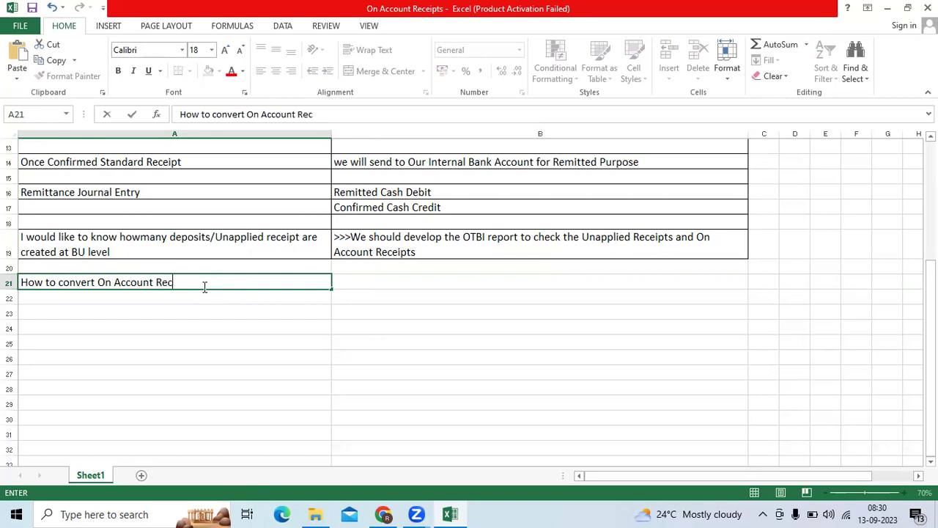
text(eipt to Unapplied)
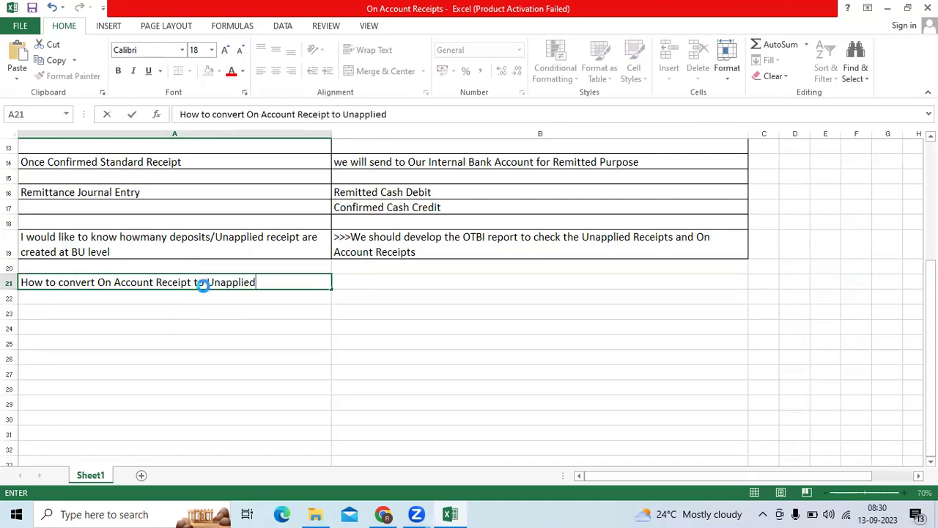
key(ctrl+Return)
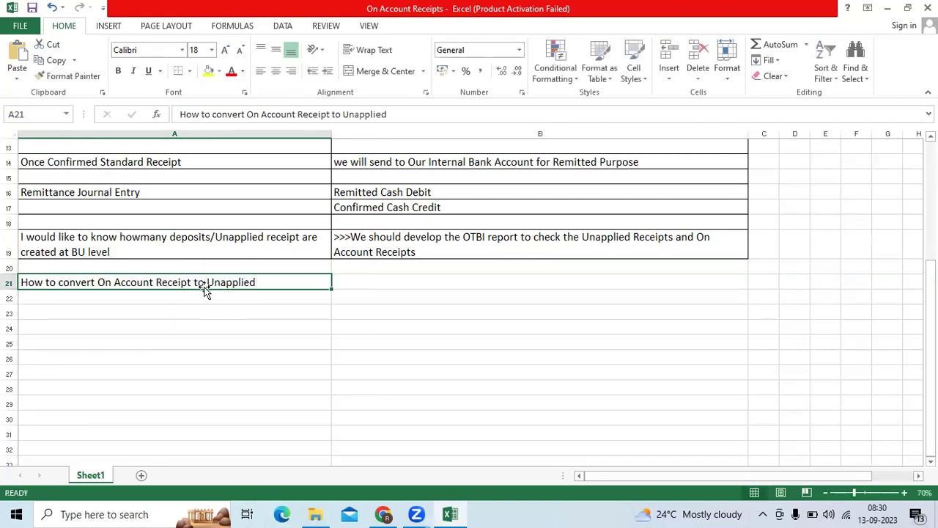
Switch back to Oracle in Chrome and search for receipt FD001 in Manage Receipts
key(alt+Tab)
click(907, 206)
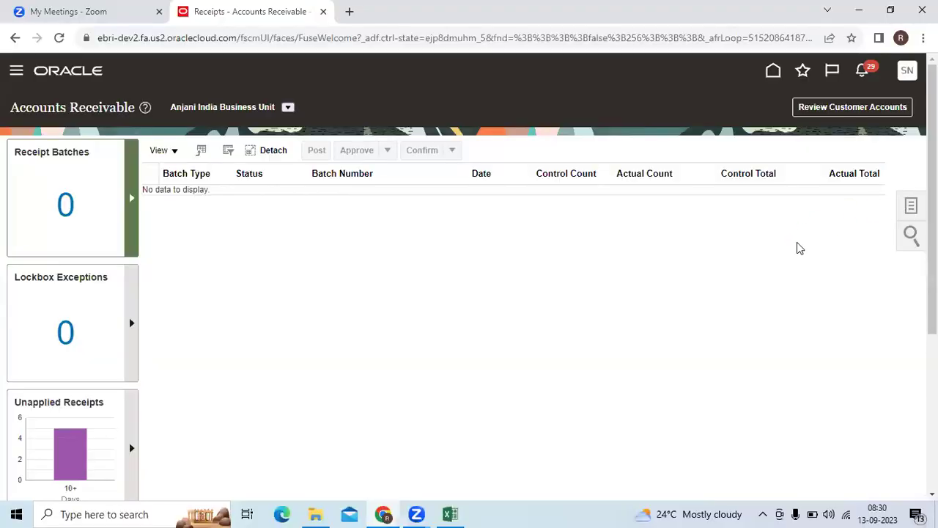
click(805, 179)
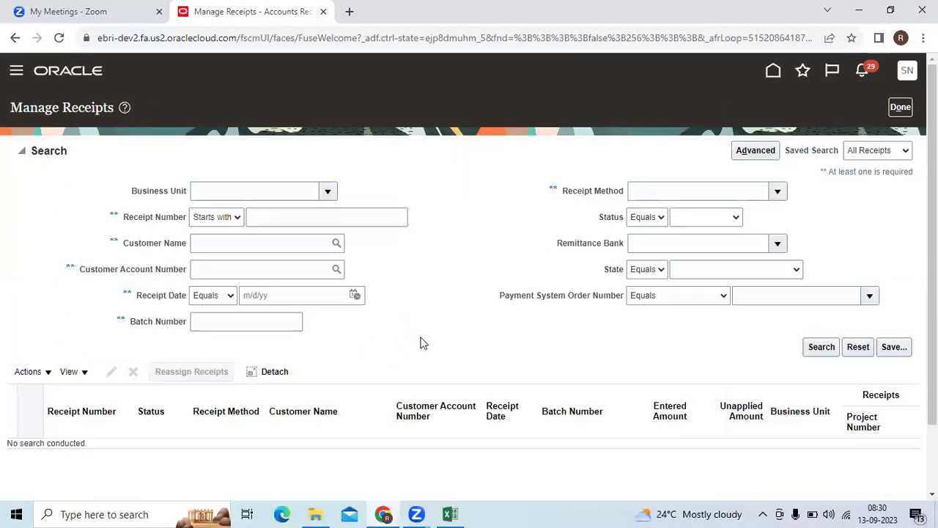
click(293, 217)
text(FD001)
click(822, 347)
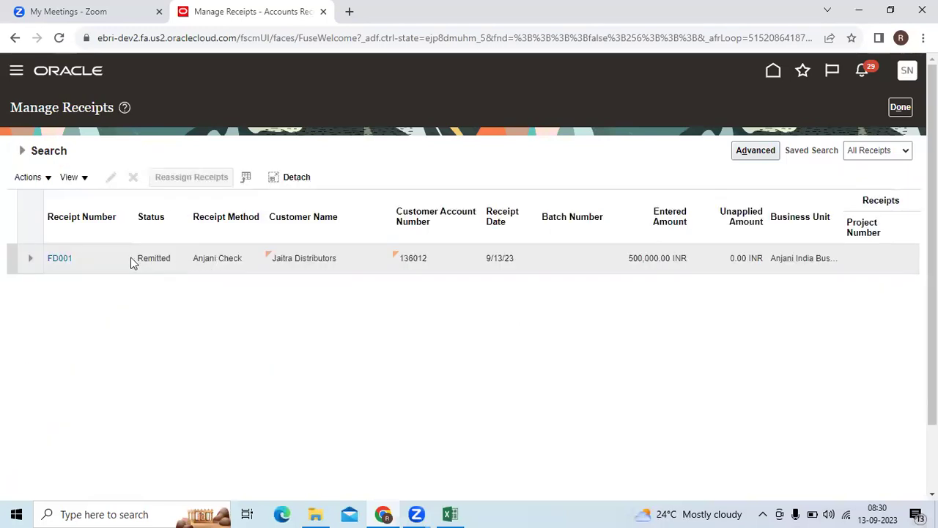
Open receipt FD001 for editing, unapply its on-account application with accounting date 9/13/23, and save and account the receipt
click(65, 264)
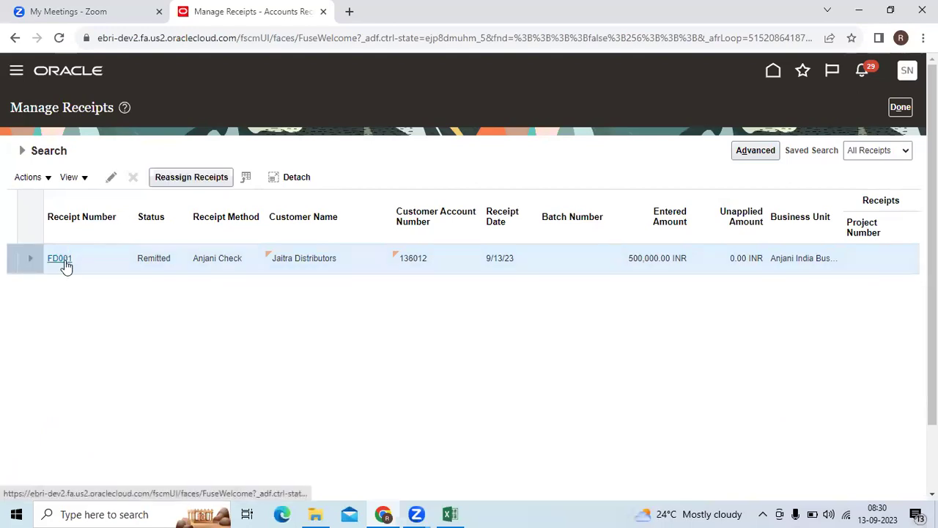
click(111, 176)
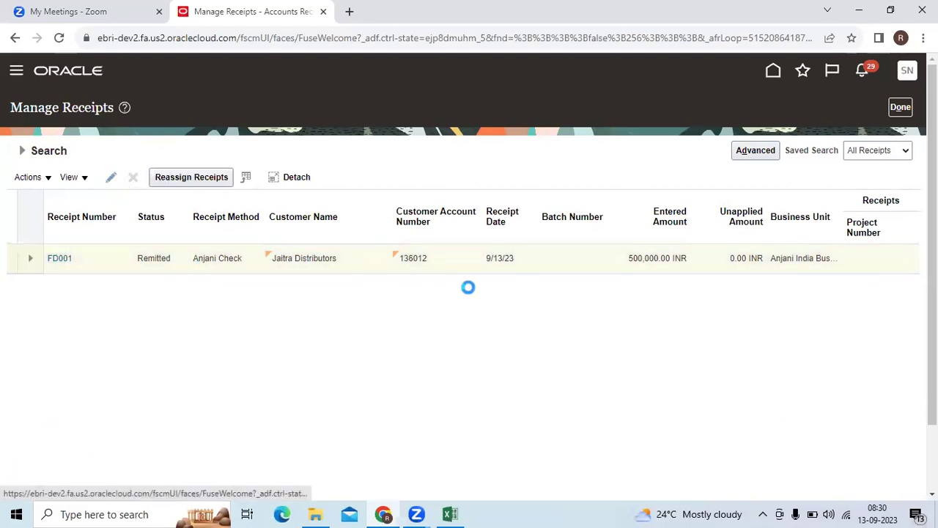
scroll(510, 335, down, 1)
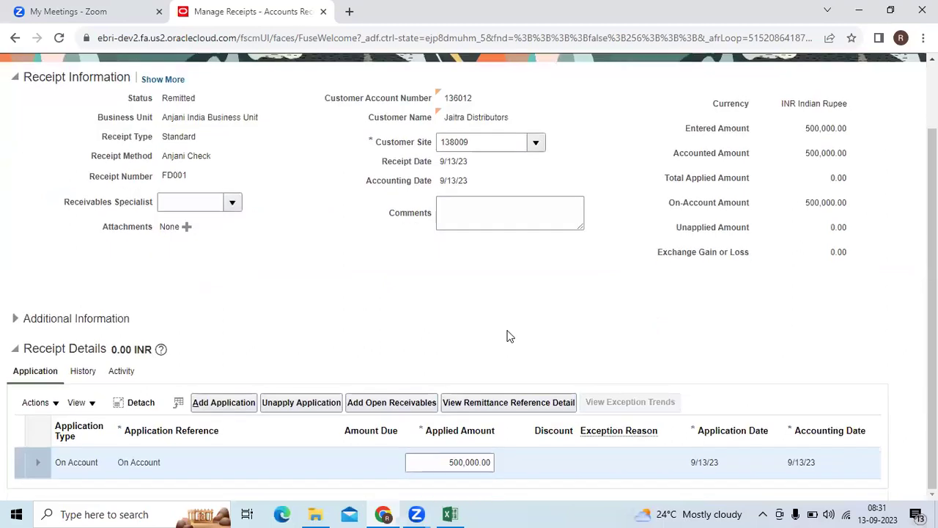
click(56, 408)
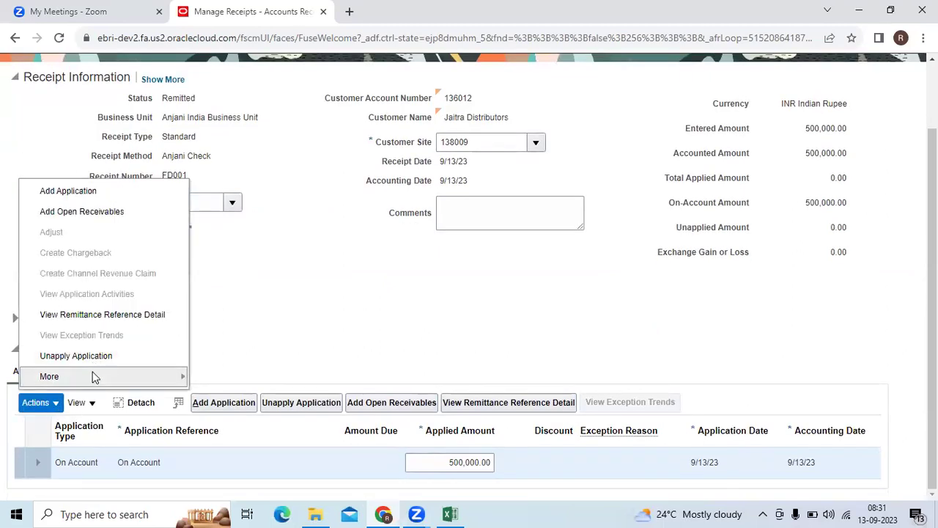
mouse_move(94, 378)
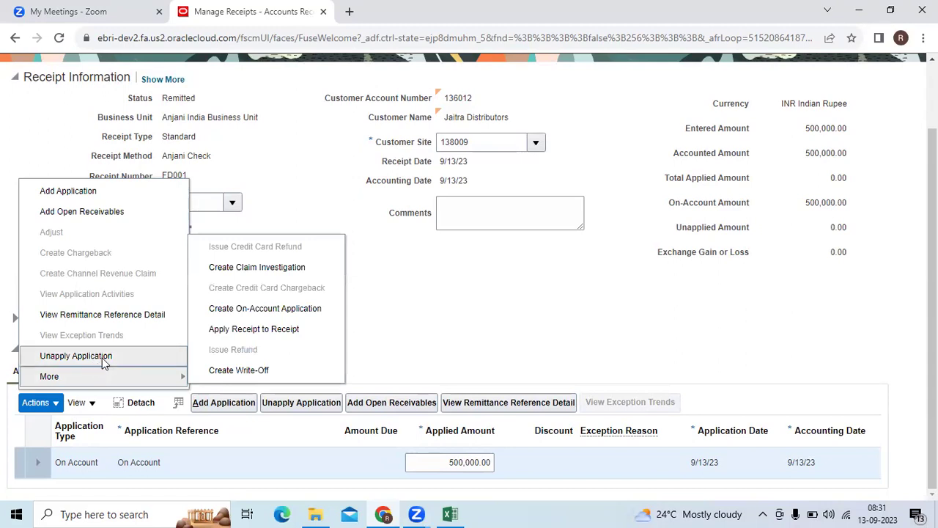
click(103, 356)
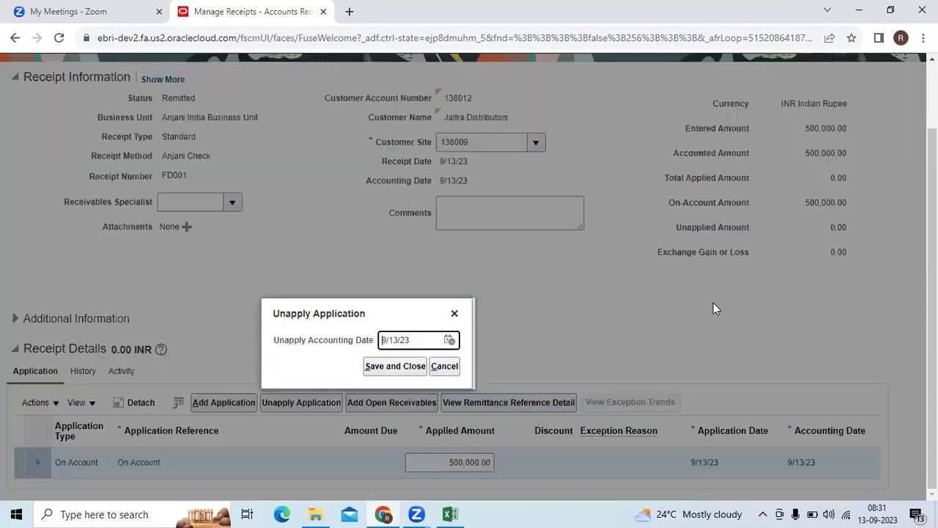
click(403, 365)
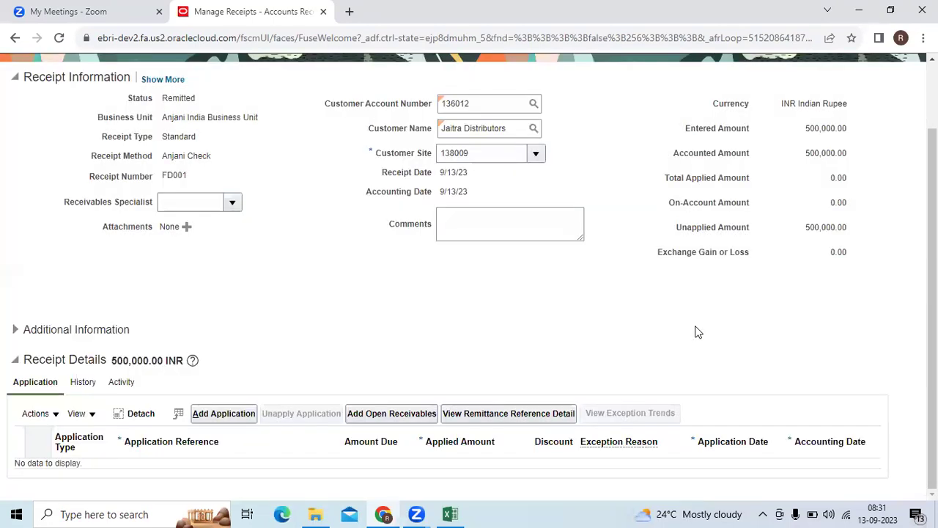
scroll(700, 322, up, 1)
click(780, 108)
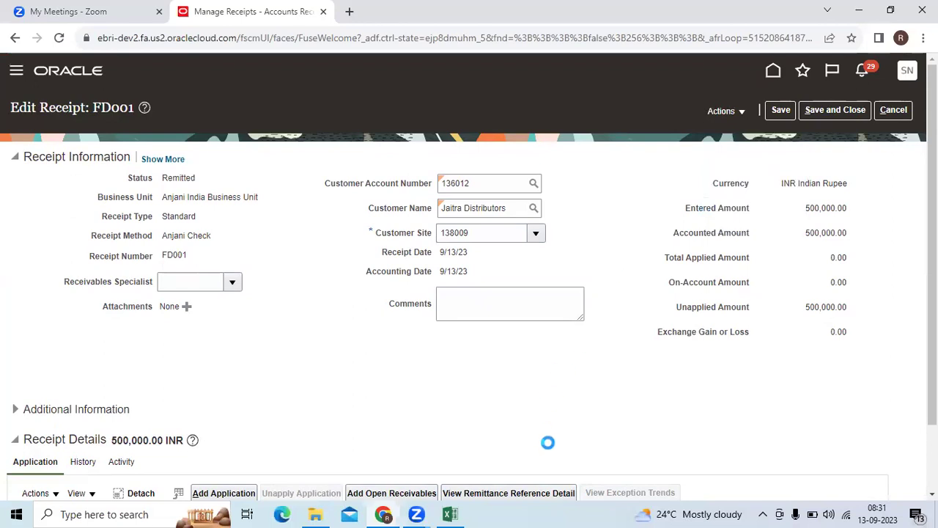
Switch to the On Account Receipts workbook in Excel and enter "On Account Receipt Debit" in B21 and "Unapplied Cash Credit" in B22
key(alt+Tab)
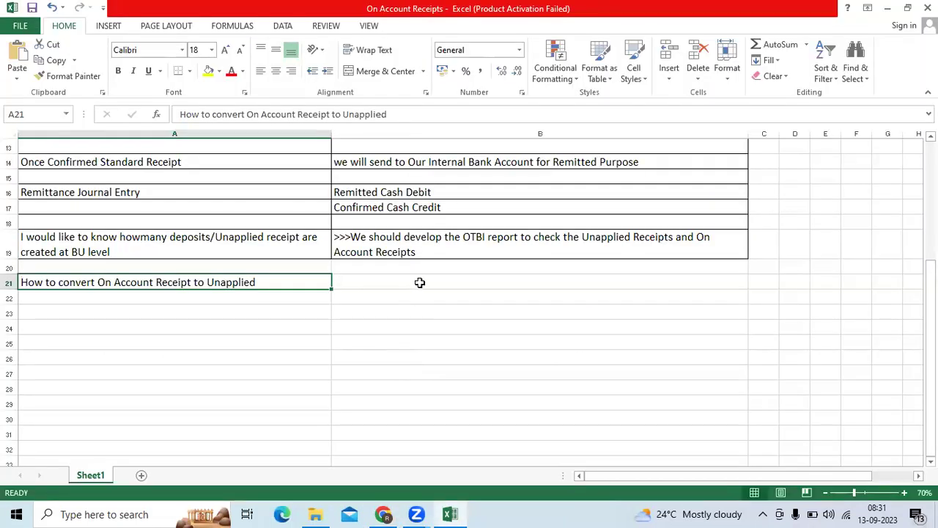
click(428, 286)
text(Un)
key(BackSpace)
key(BackSpace)
text(On Account Receipt Debit)
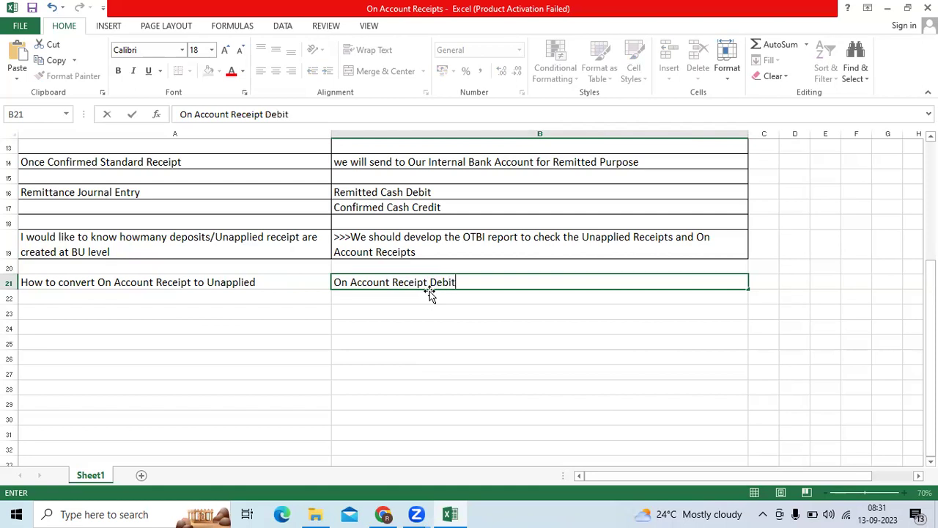
key(Return)
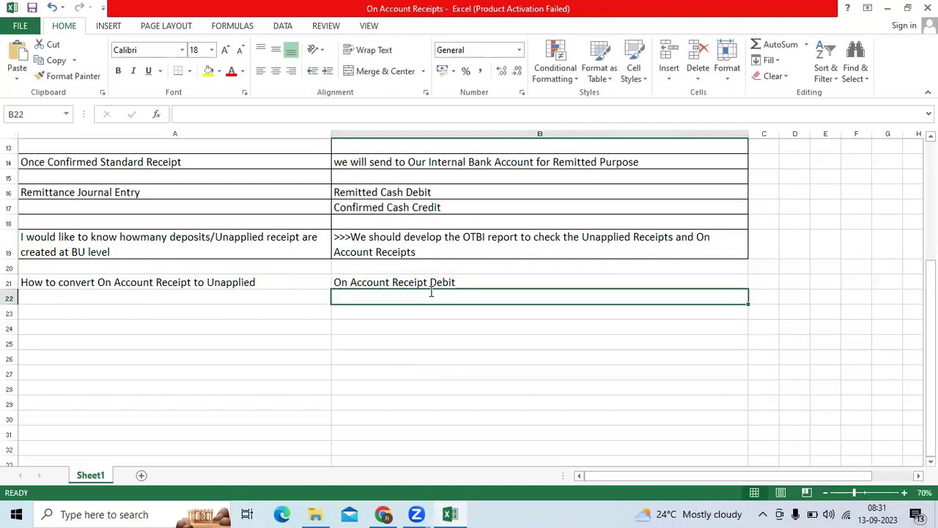
text(Unapplied Cash Credit)
key(ctrl+Return)
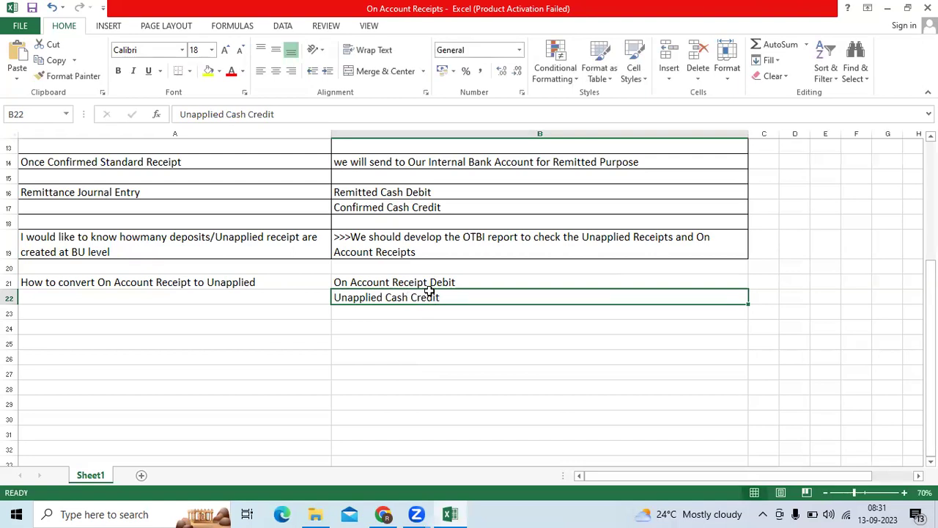
Enter "if you apply un applied receipt to Invoice" in A24, "Unapplied cash debit" in B24 and "Customer receivables credit" in B25
click(227, 325)
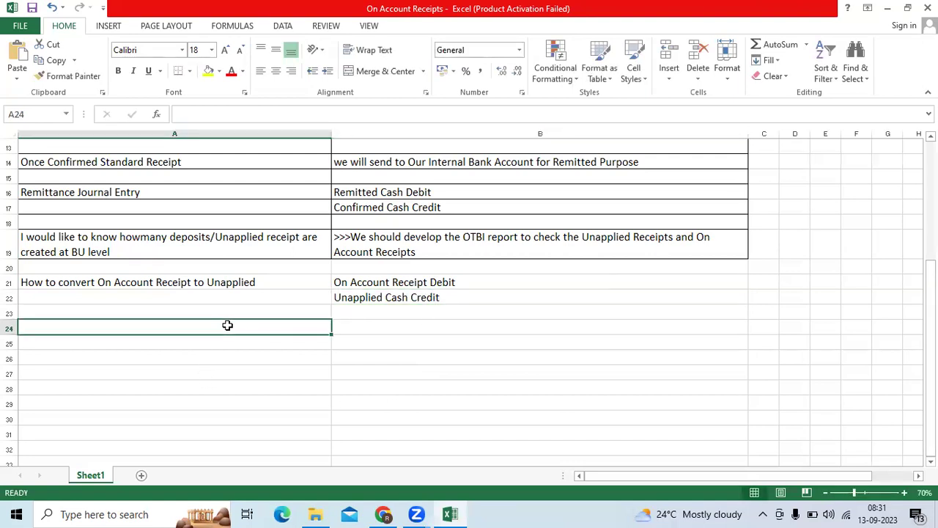
text(if you apply un appl)
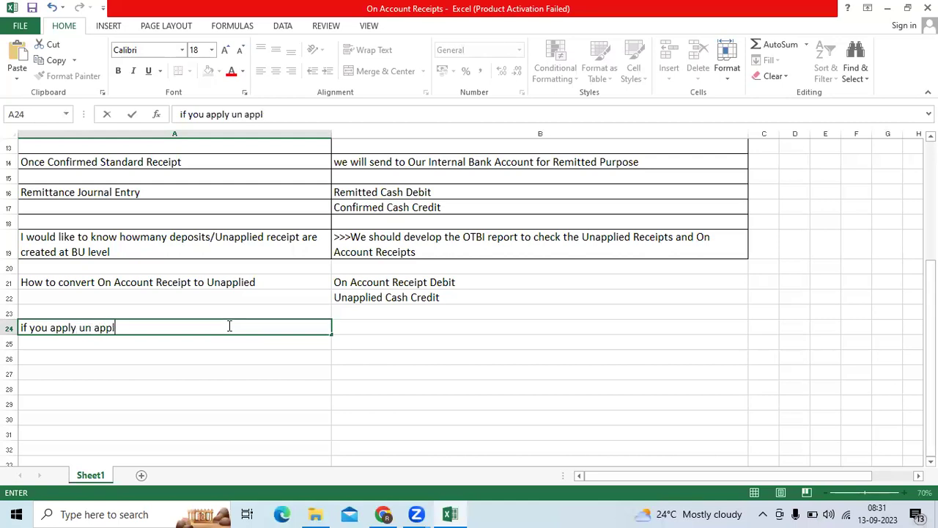
text(ied receipt to Invoice)
key(Tab)
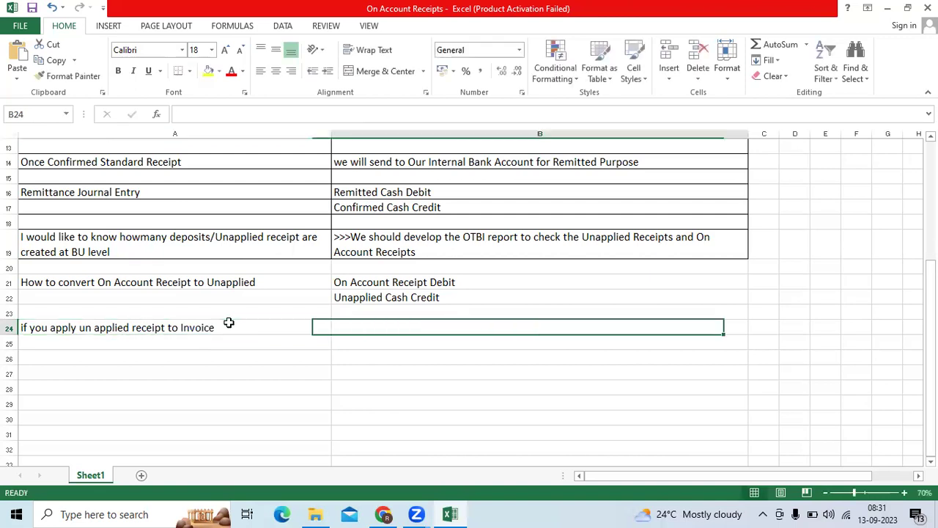
text(Unapplie)
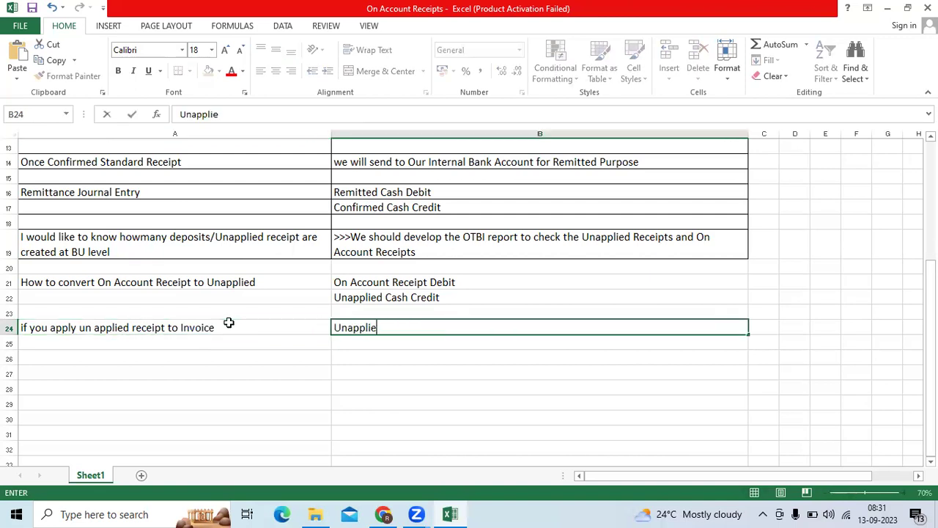
text(d cash debit)
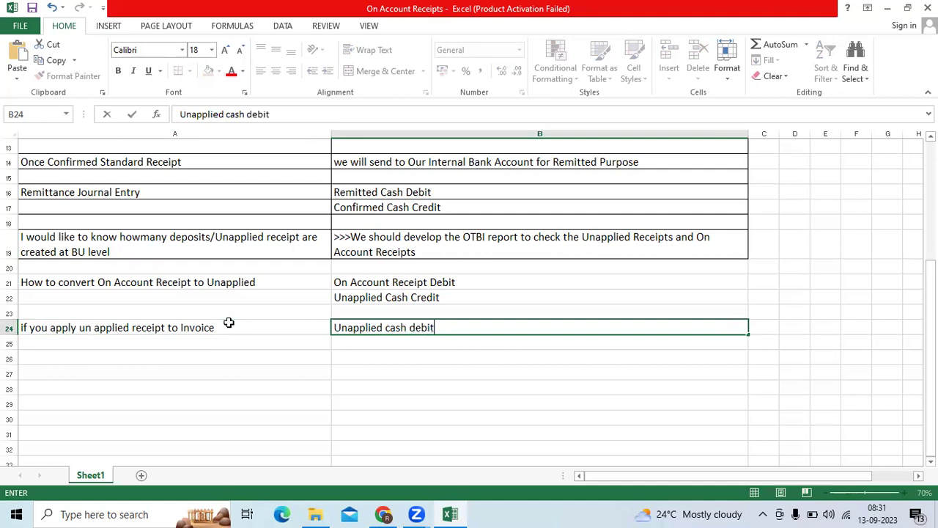
key(Return)
text(Cust)
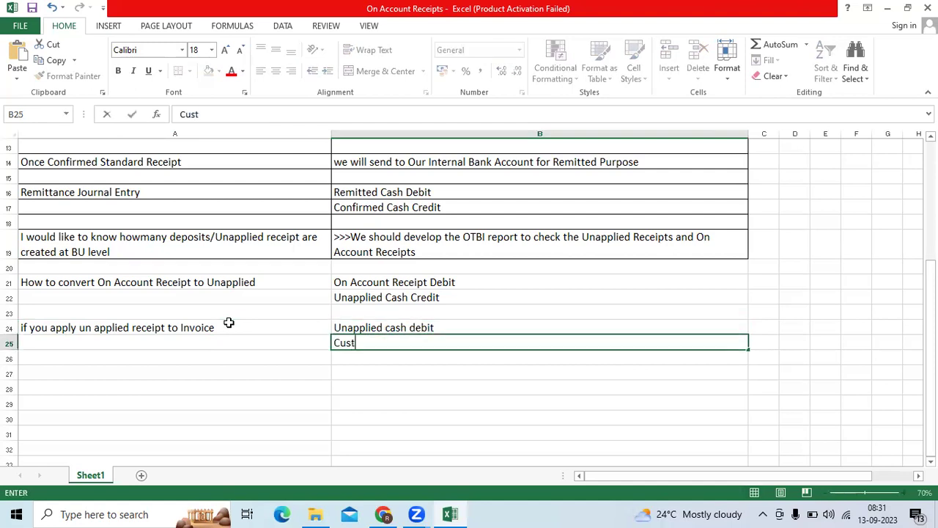
text(omer receivab)
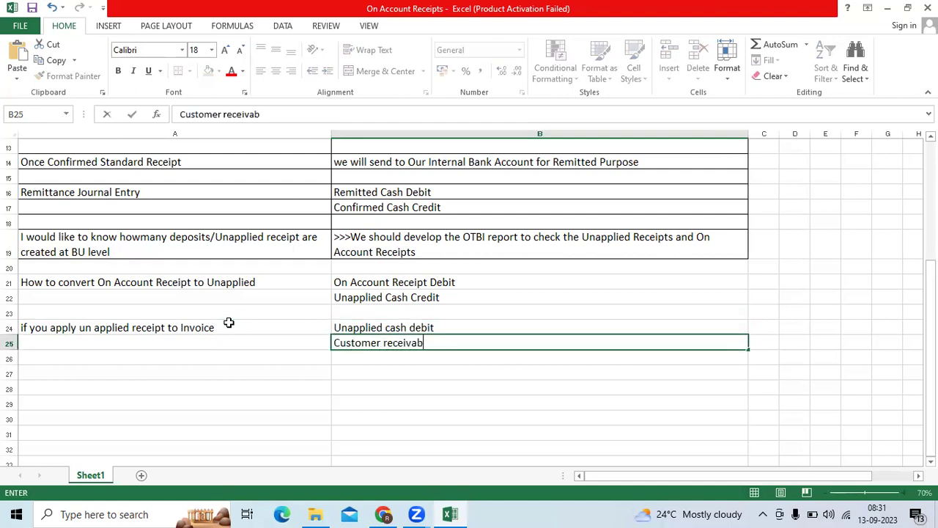
text(les credit)
key(ctrl+Return)
Switch back to Oracle in Chrome, search the open receivables of Jaitra Distributors for receipt FD001, and close the search without adding any
key(alt+Tab)
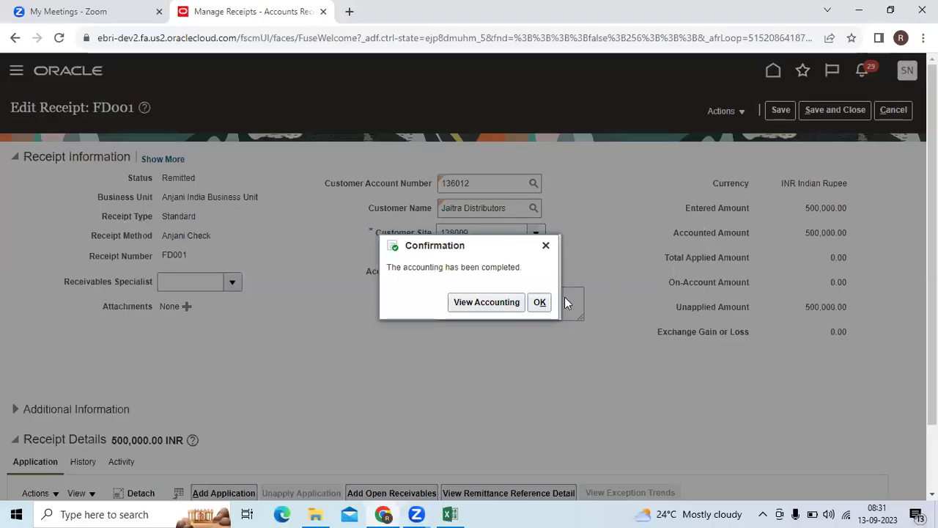
click(539, 302)
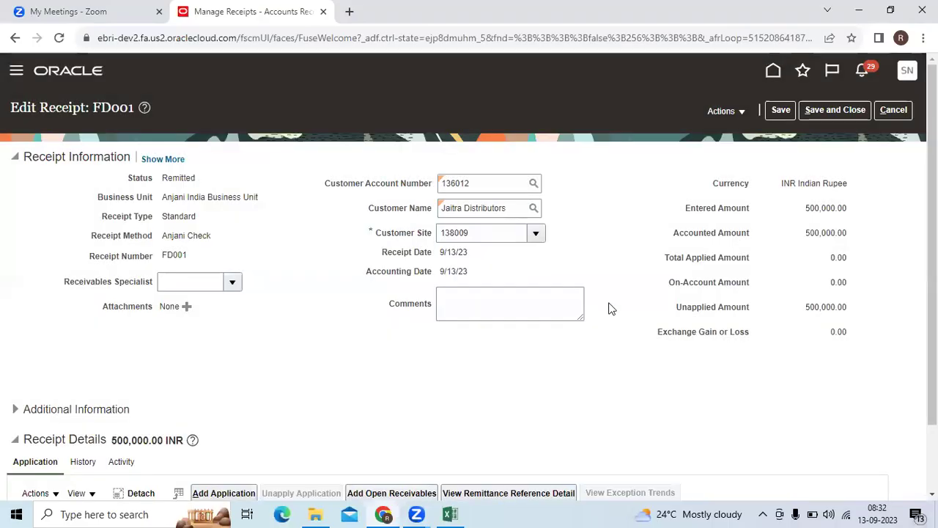
scroll(559, 362, down, 2)
click(398, 413)
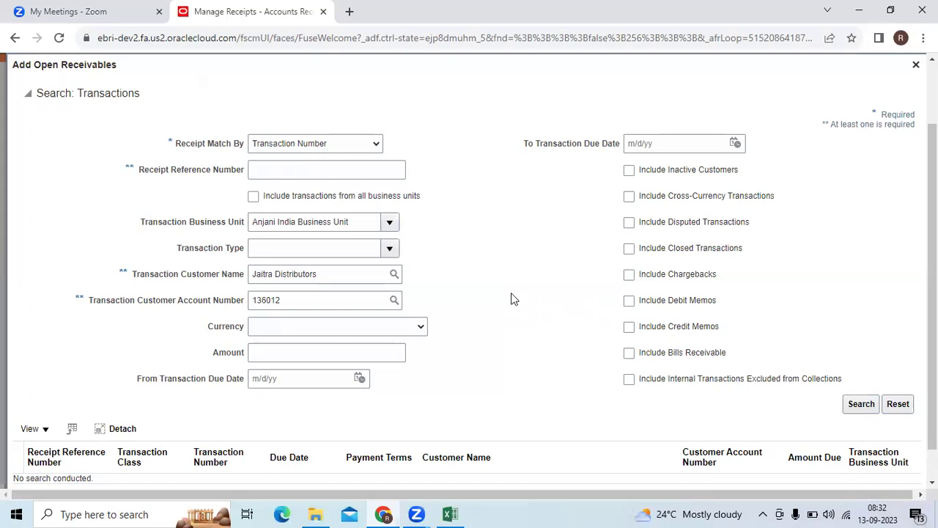
click(859, 405)
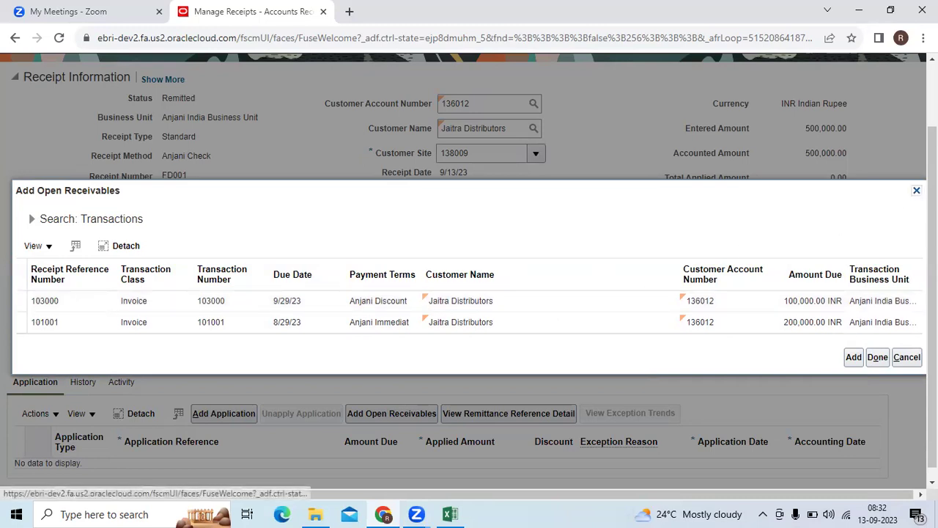
click(877, 357)
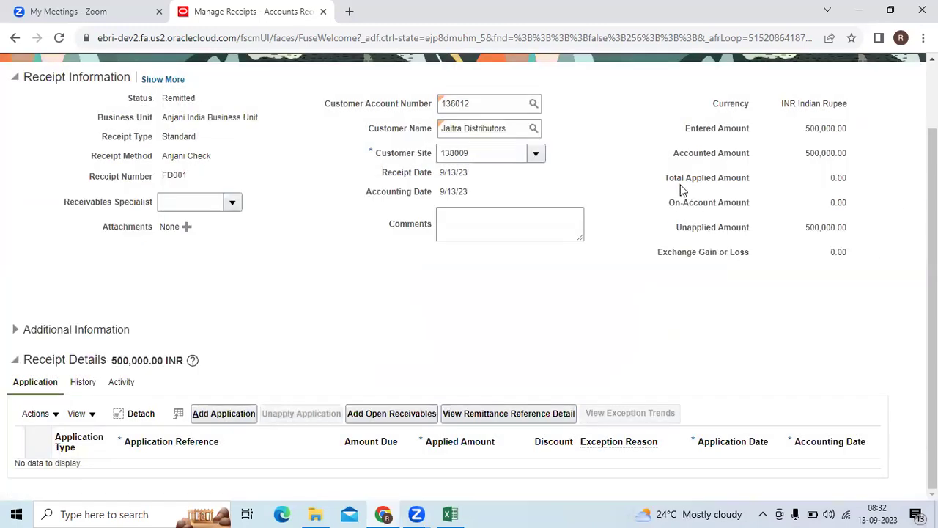
Check the receipt's Total Applied Amount field and review the additional application actions, such as Issue Refund
drag(666, 180, 757, 187)
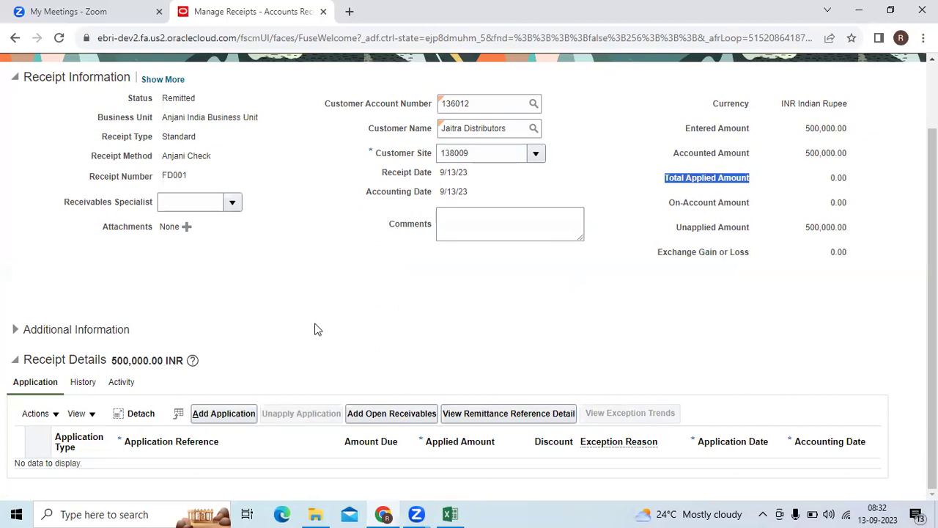
click(57, 417)
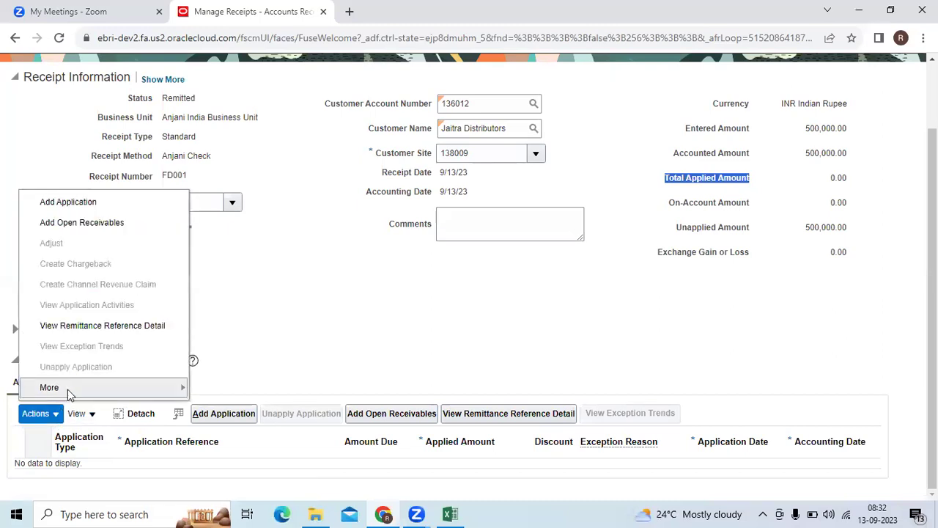
mouse_move(68, 393)
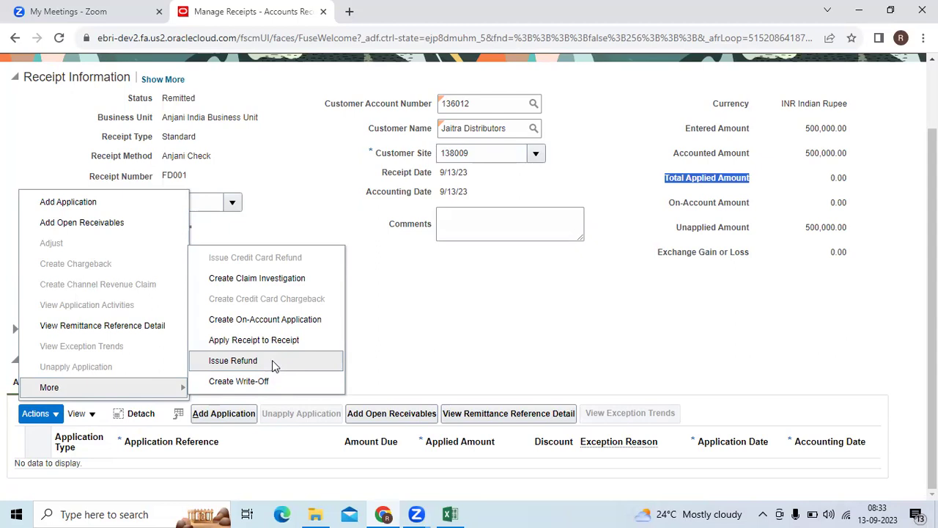
click(592, 341)
Save and close receipt FD001 and leave Manage Receipts
scroll(568, 359, up, 1)
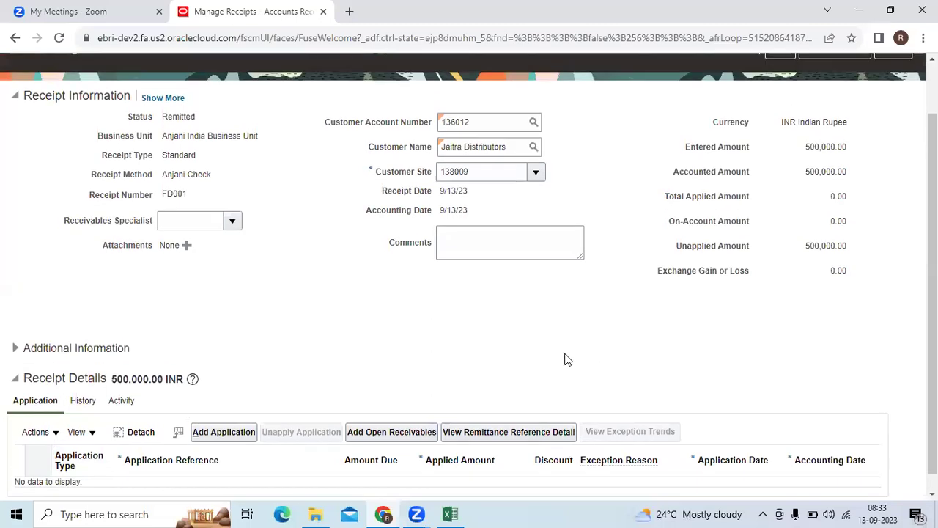
scroll(587, 348, up, 1)
click(838, 109)
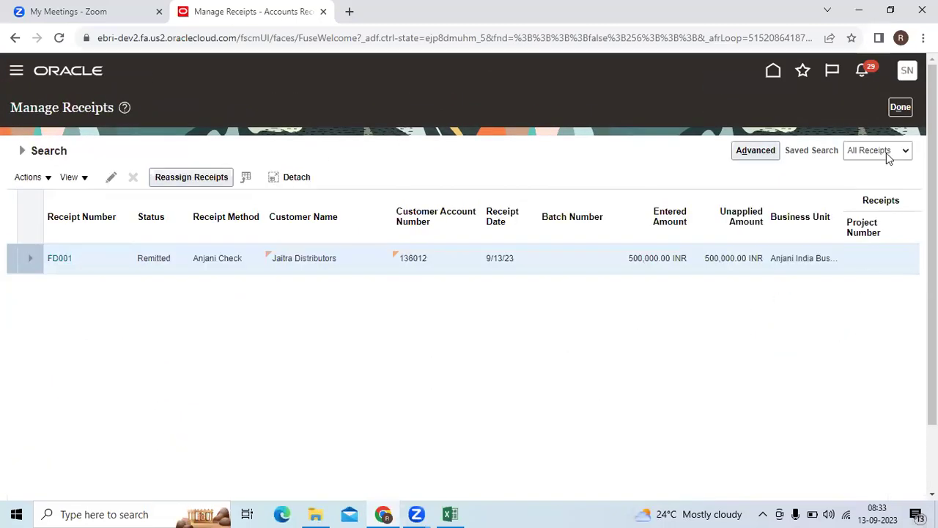
click(900, 107)
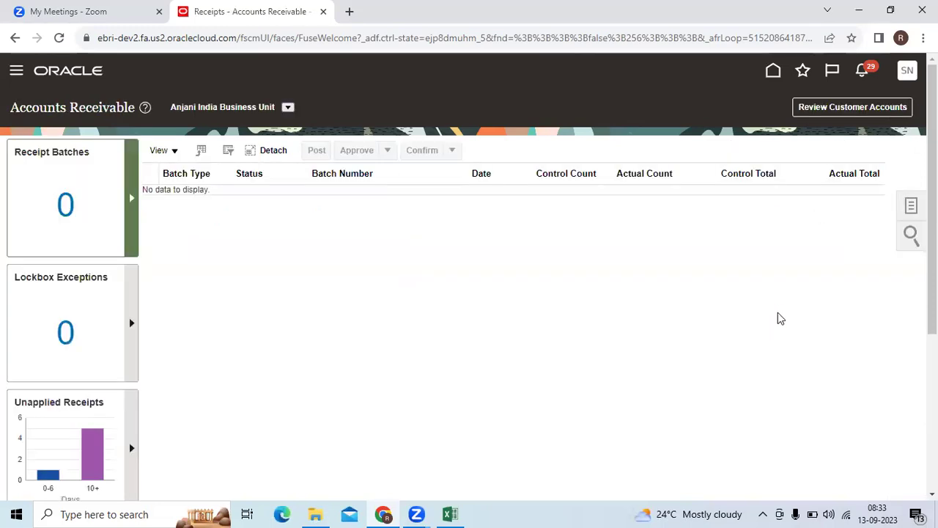
Return to the home page, discarding unsaved changes, and open Manage Journals from the General Accounting Journals area
click(773, 73)
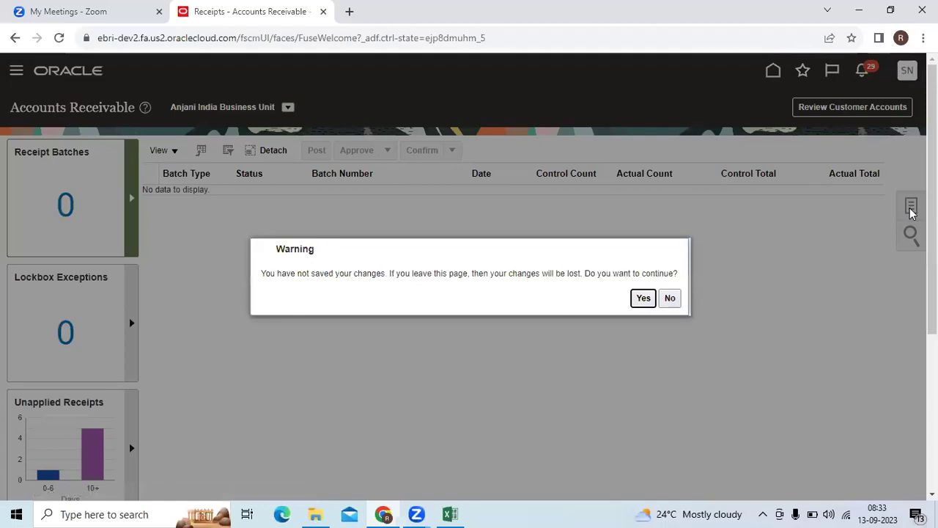
click(641, 302)
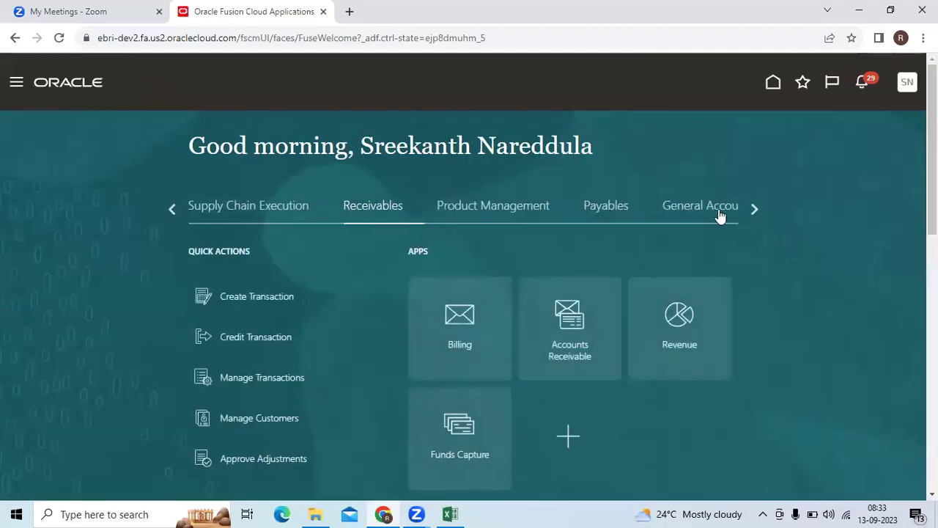
click(718, 213)
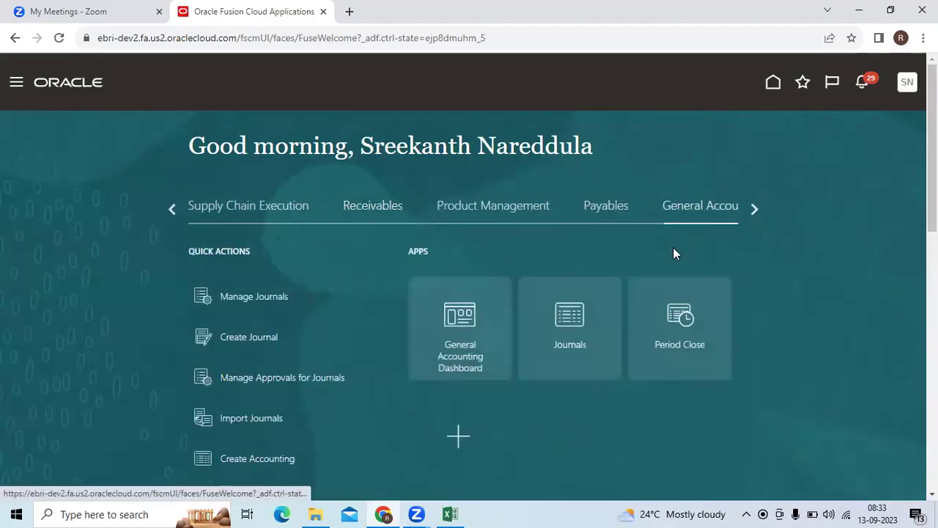
click(568, 322)
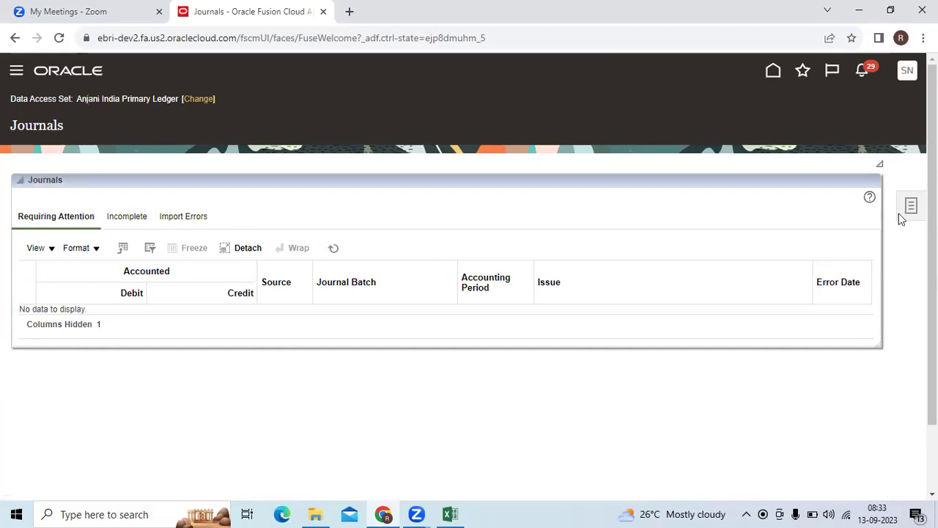
click(912, 207)
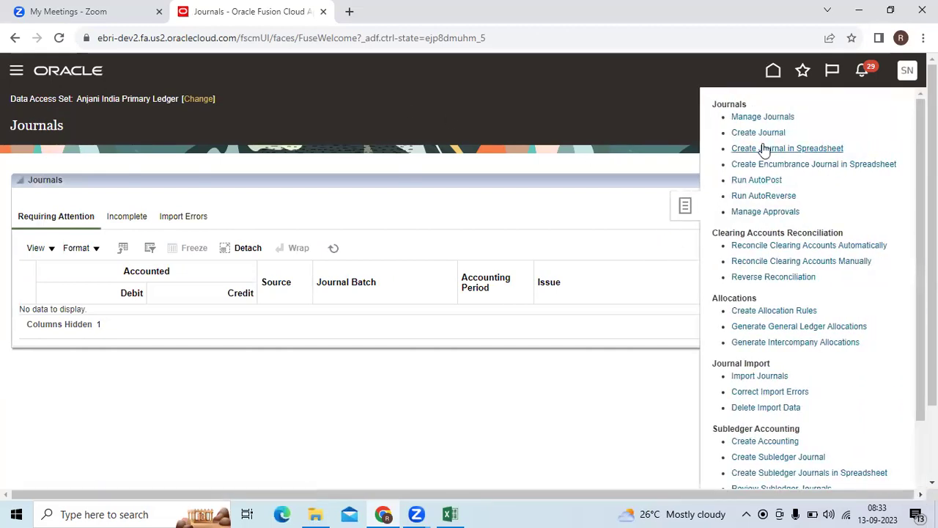
click(768, 119)
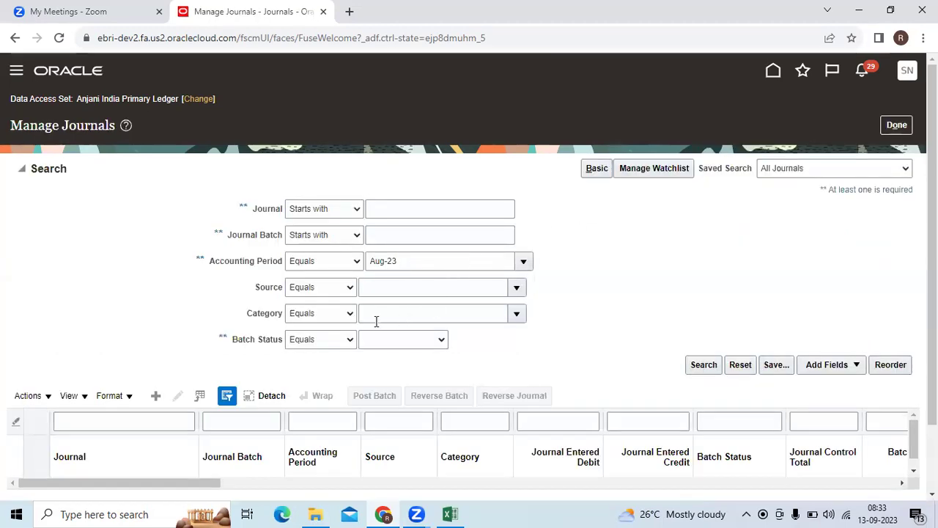
Search the Aug-23 journals with source Receivables and look through the resulting list
click(396, 288)
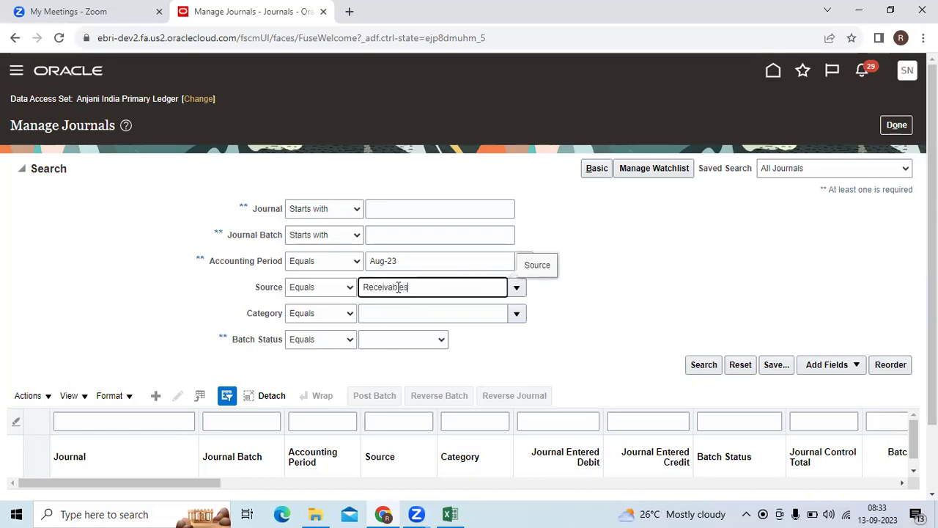
click(703, 365)
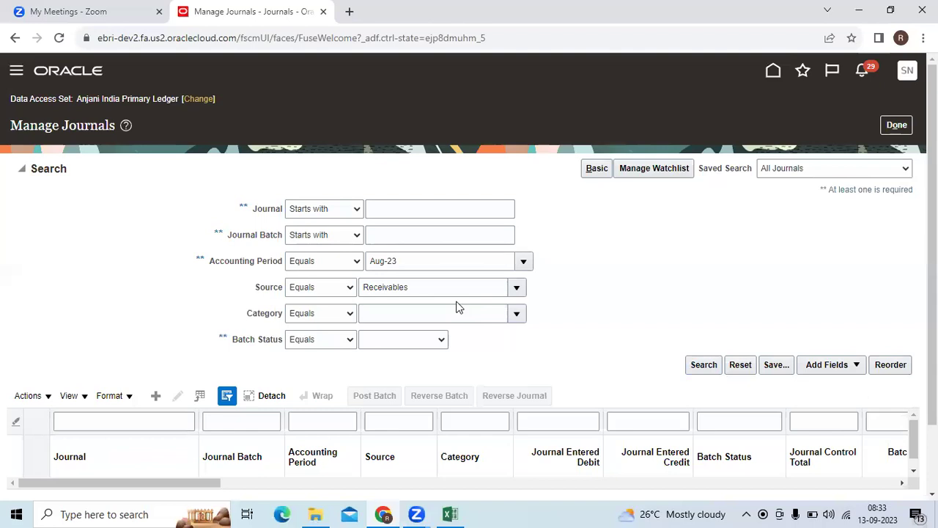
scroll(457, 307, down, 2)
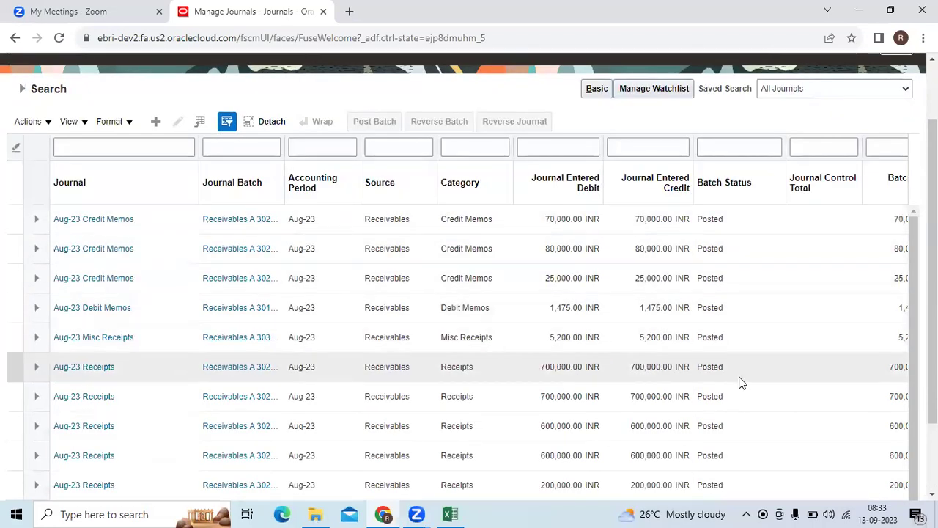
scroll(740, 382, down, 2)
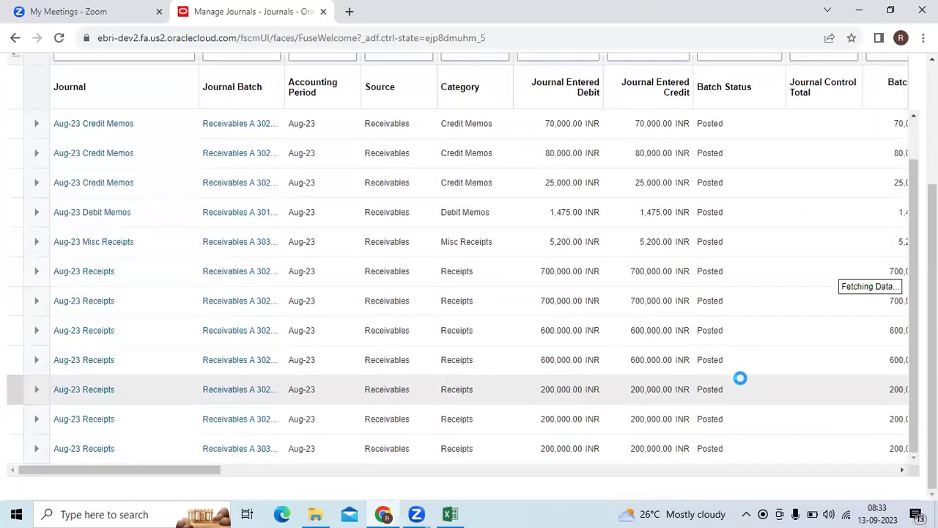
scroll(740, 378, up, 5)
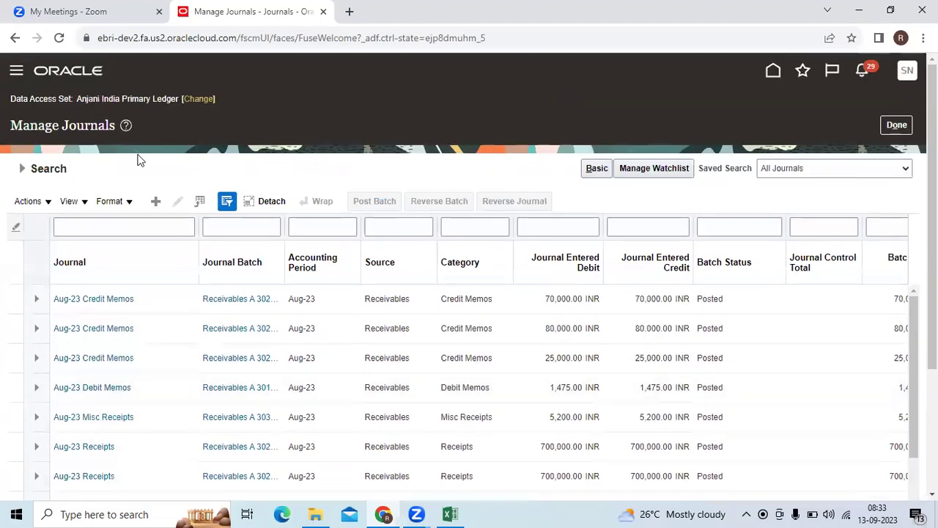
Search the Receivables journals for accounting period Sep-23, check the receipt journals' batch status, and close Manage Journals
click(22, 170)
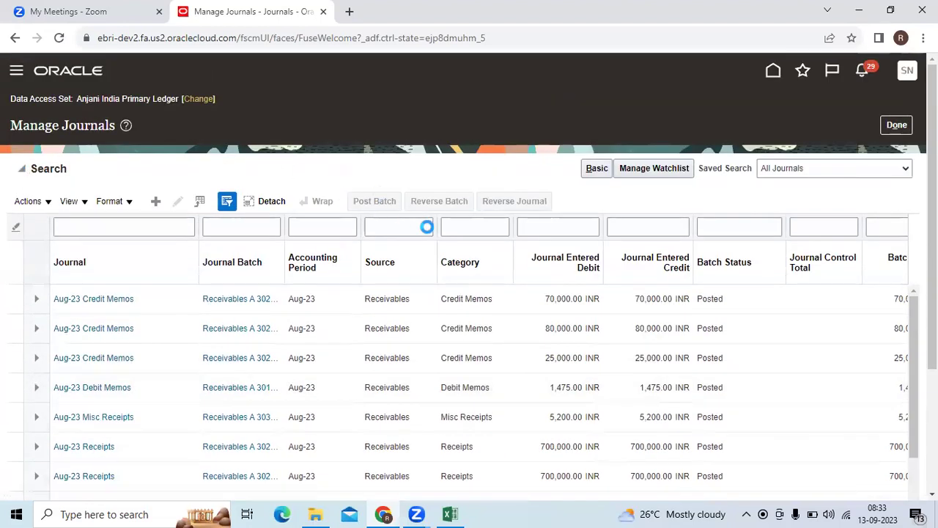
click(382, 262)
double_click(380, 262)
text(Sep-23)
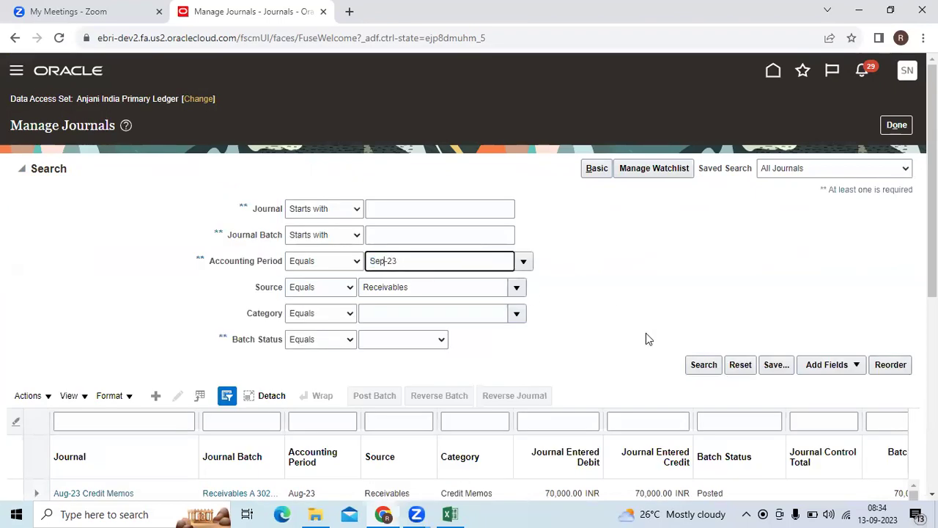
click(700, 364)
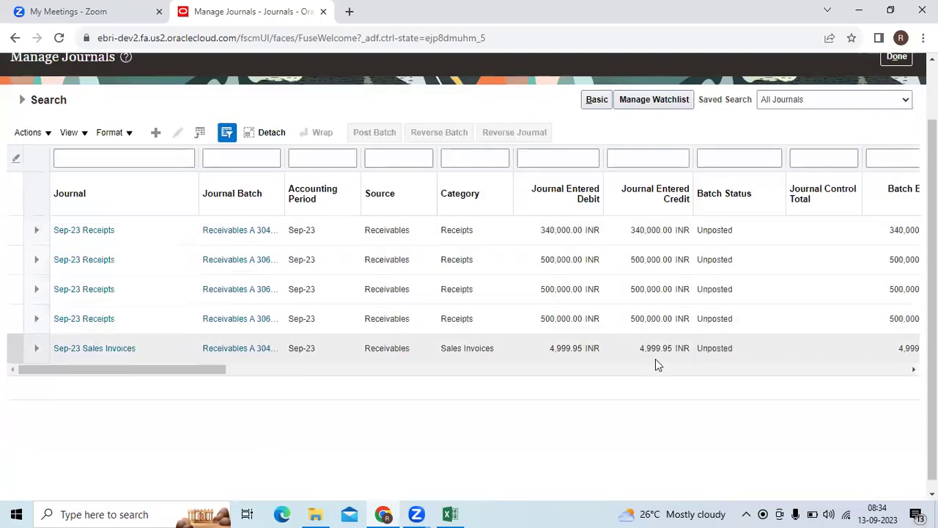
click(667, 318)
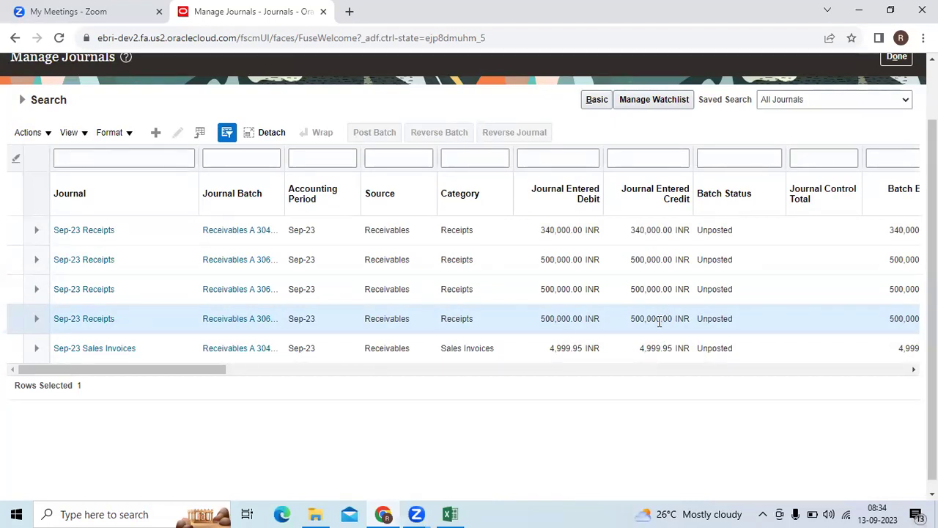
scroll(775, 308, up, 2)
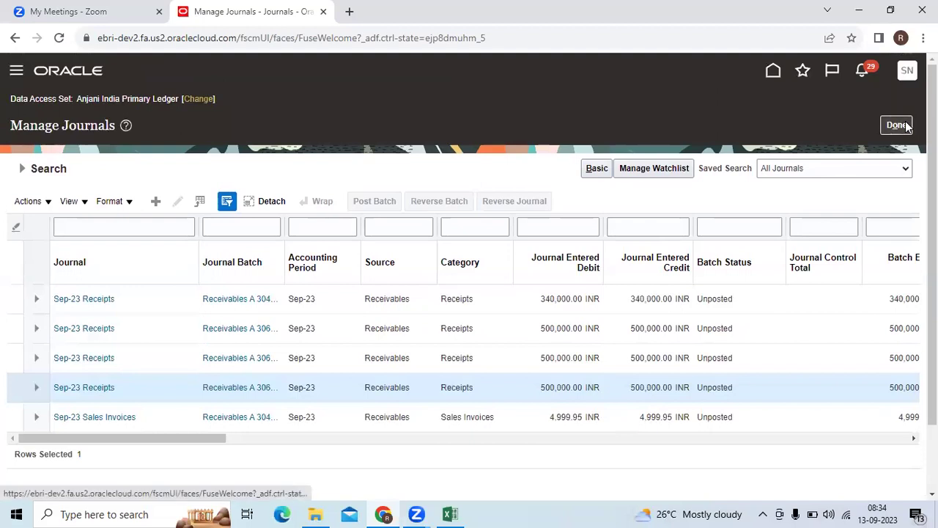
click(906, 126)
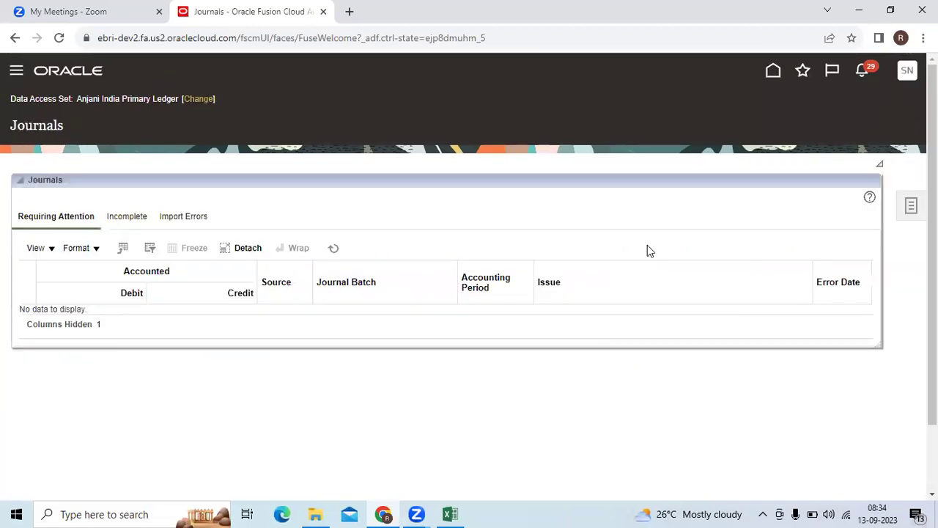
Open the Sep-23 General Ledger period for Anjani India Primary Ledger in Period Close and return to the Period Close overview
click(773, 71)
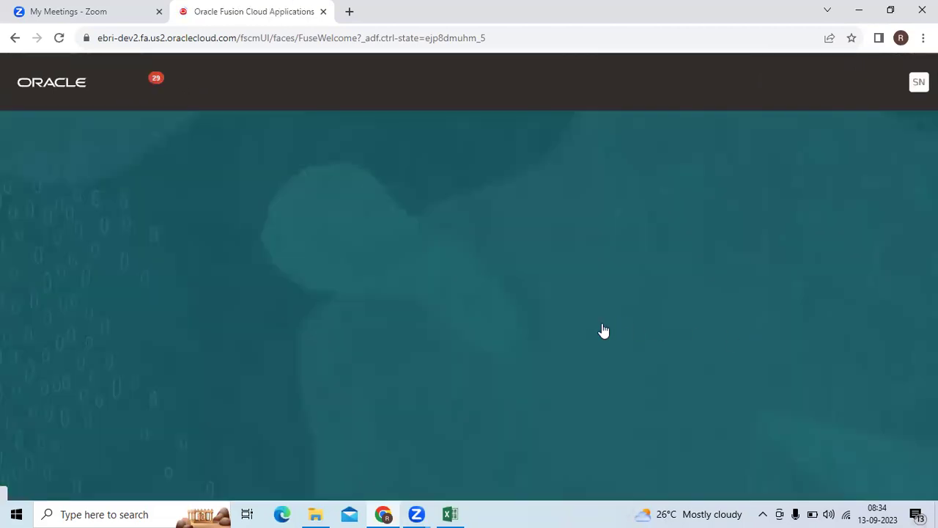
click(670, 335)
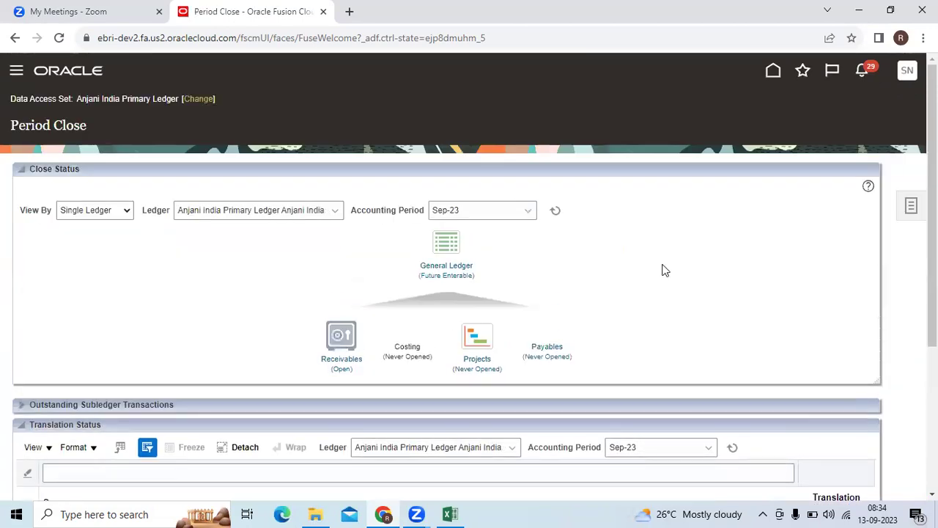
click(439, 266)
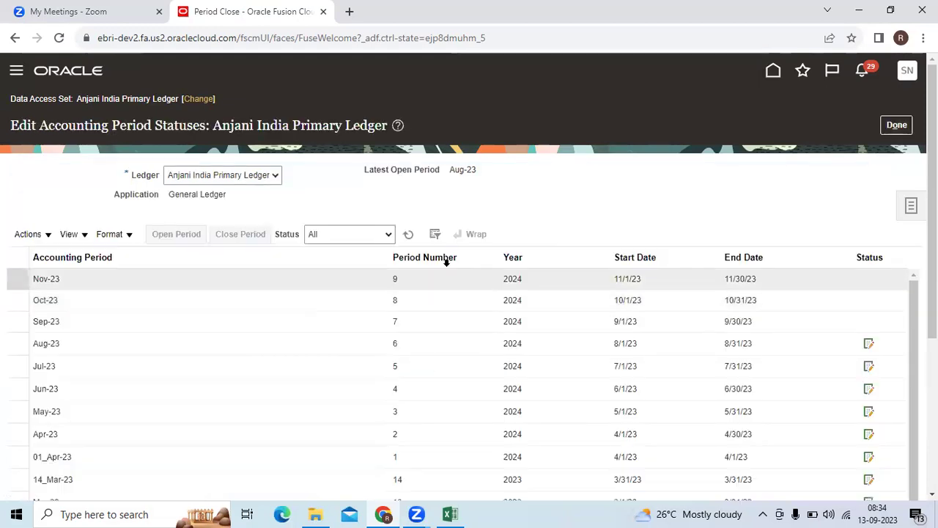
click(295, 322)
click(188, 235)
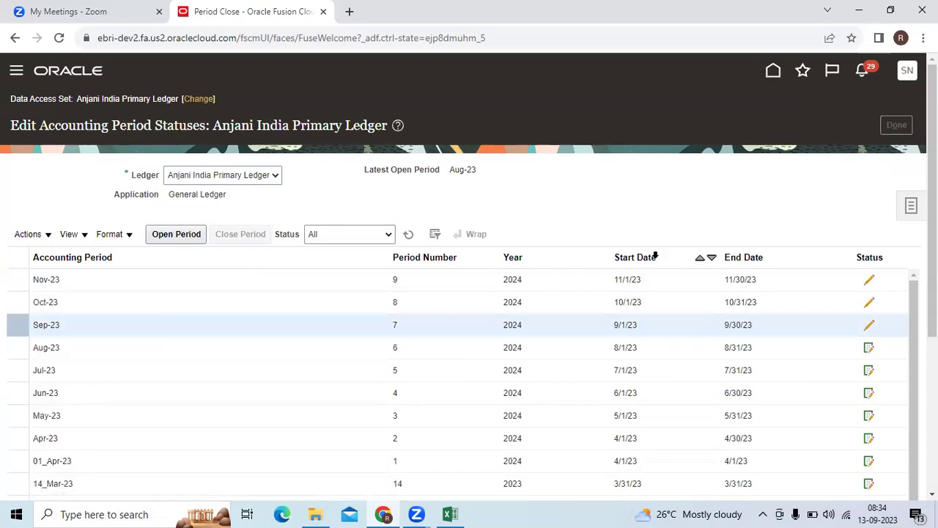
click(910, 205)
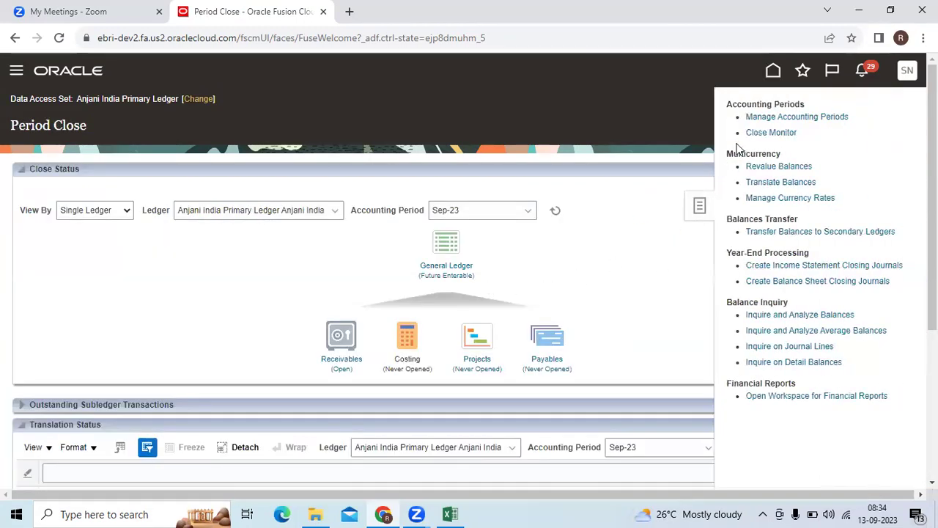
Go back to Manage Journals in the Journals area and search for journals of accounting period Sep-23
click(772, 71)
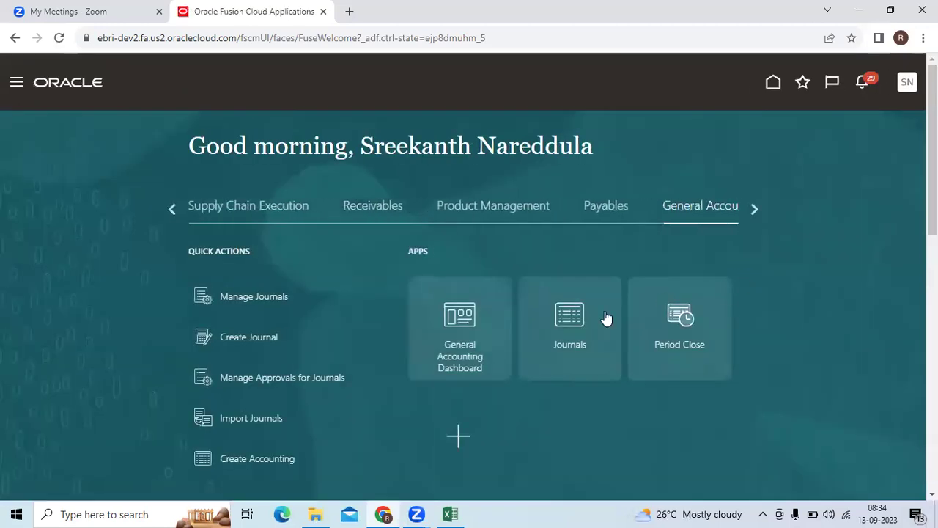
click(569, 312)
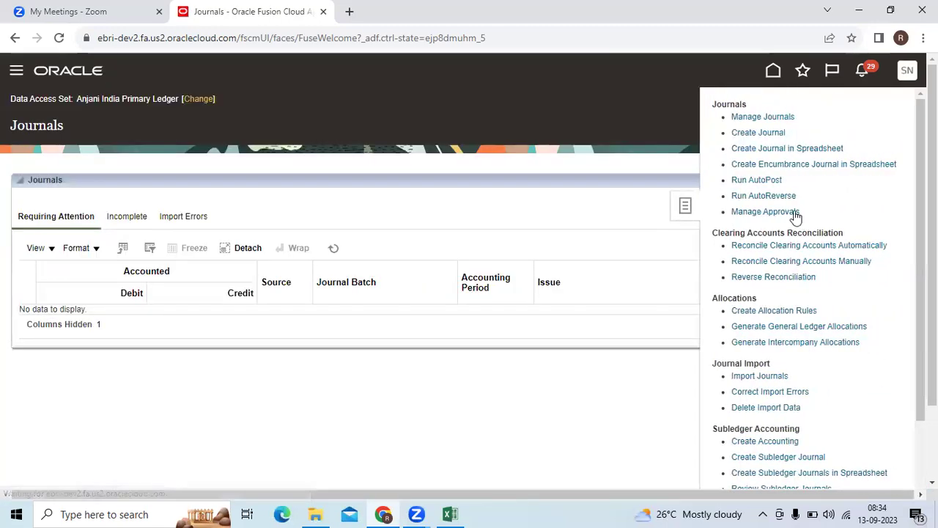
click(766, 118)
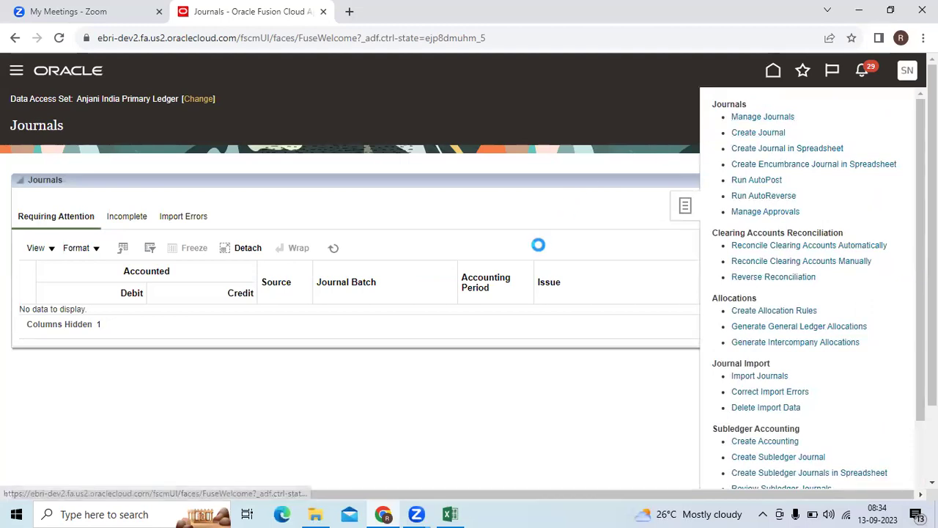
double_click(384, 261)
text(Sep-23)
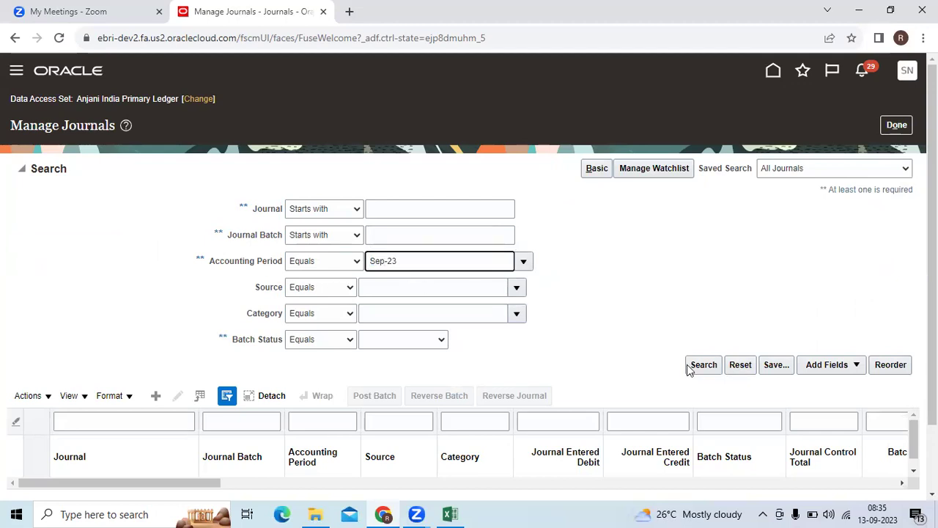
click(689, 370)
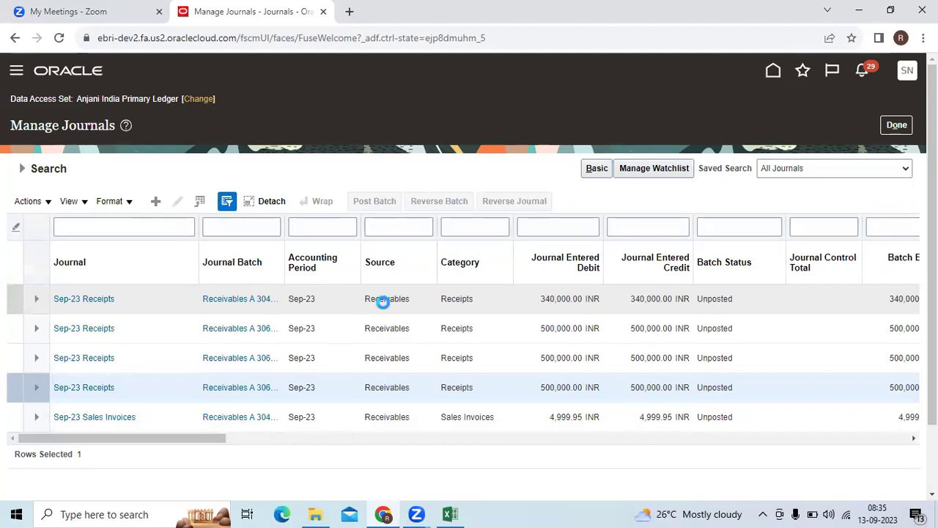
Submit the batches of the four Sep-23 Receipts journals for posting one by one, acknowledging each submission
click(380, 205)
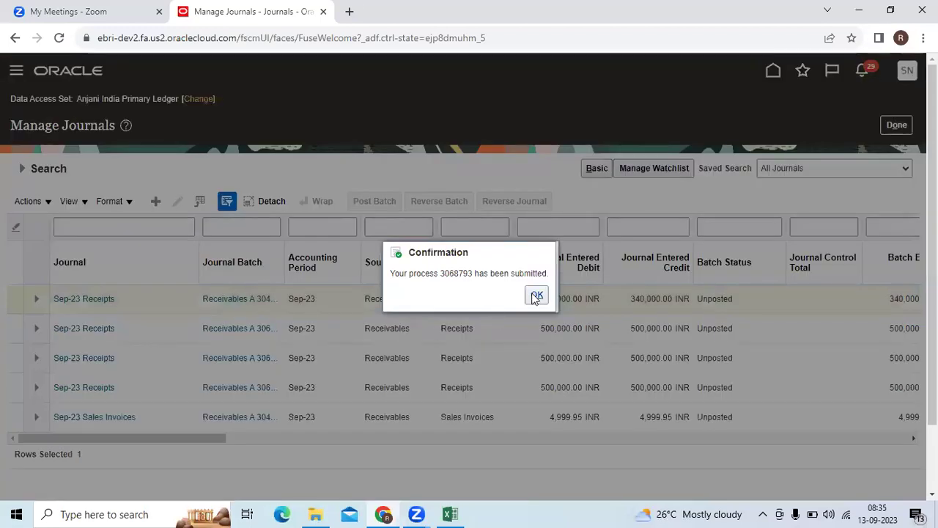
click(535, 294)
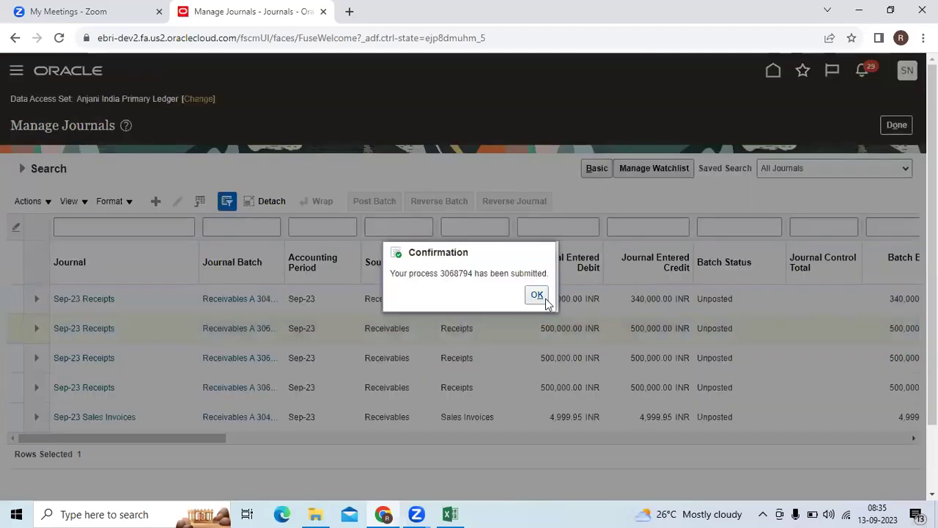
click(542, 296)
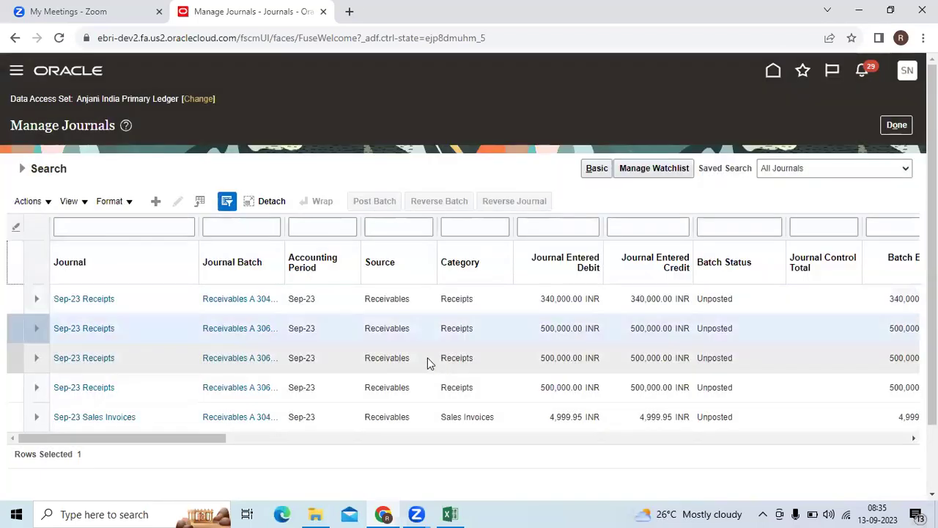
click(430, 359)
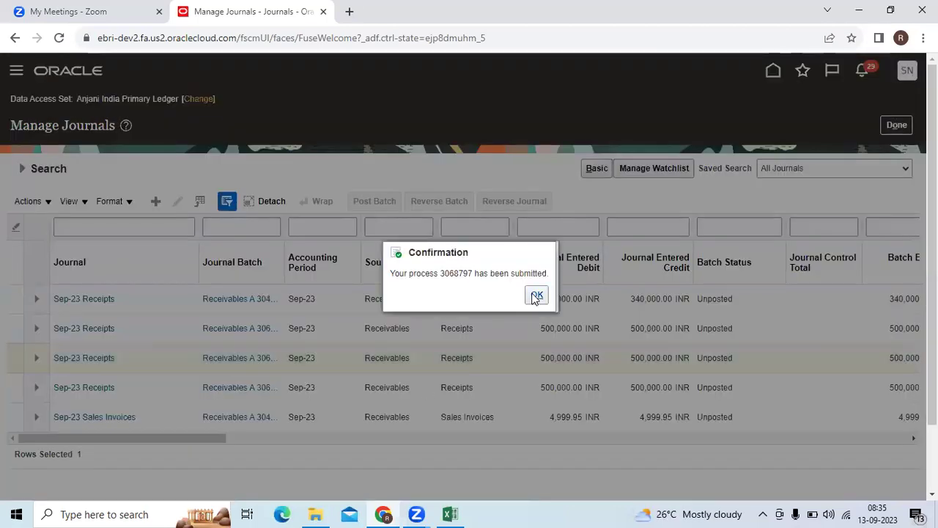
click(537, 294)
click(422, 384)
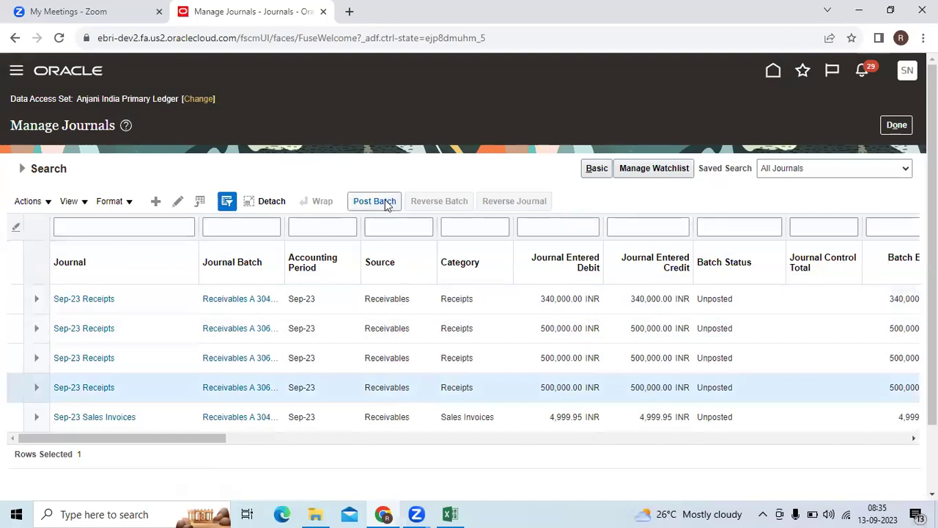
click(385, 203)
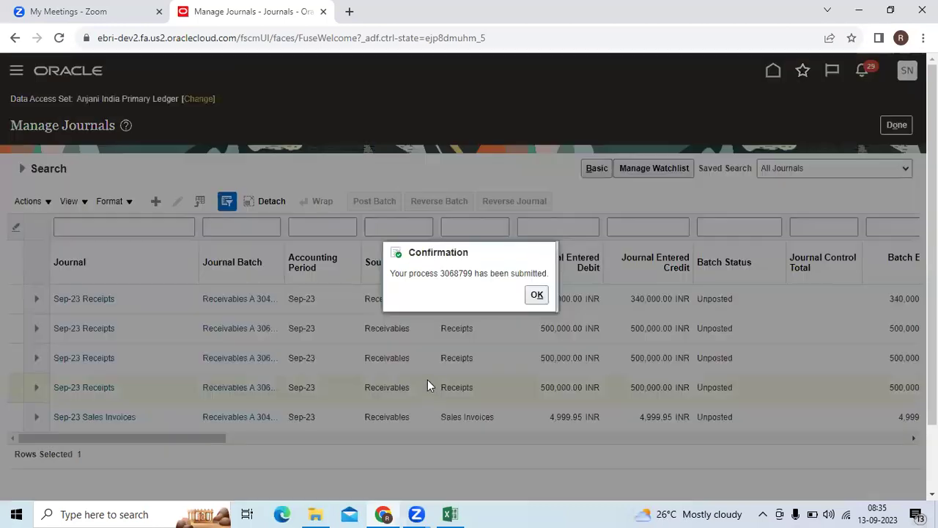
click(537, 294)
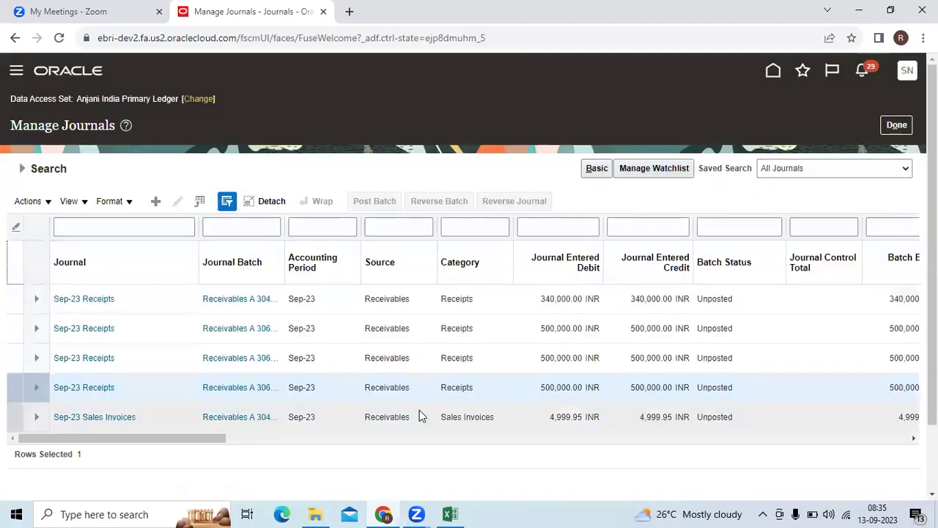
Submit the Sep-23 Sales Invoices journal batch for posting and close Manage Journals
click(419, 417)
click(374, 201)
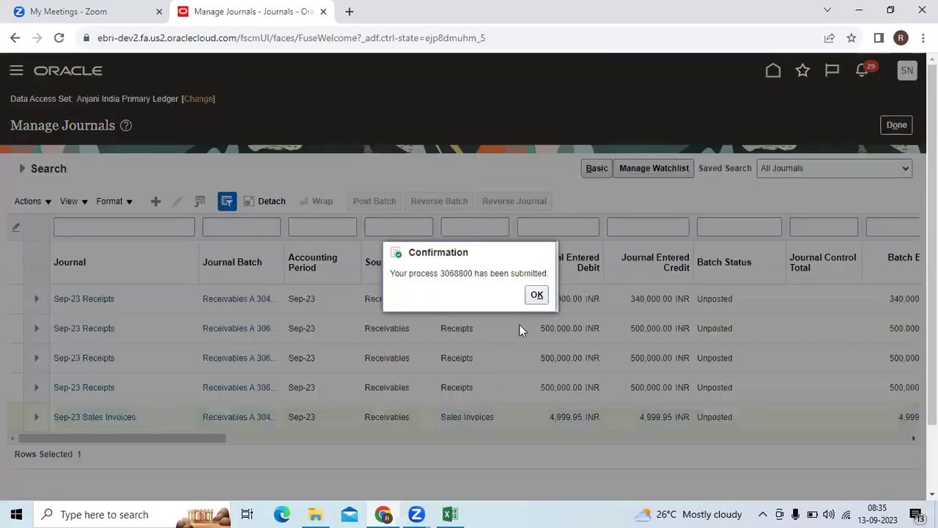
click(536, 294)
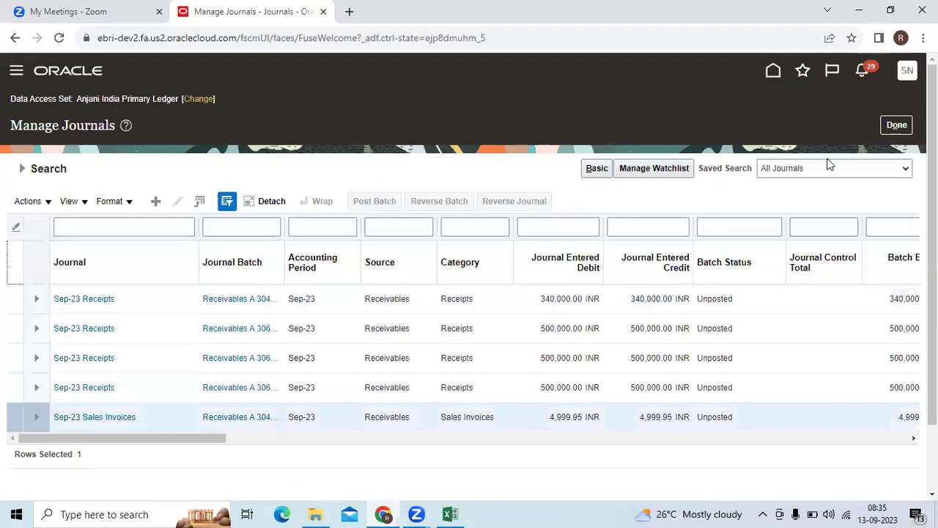
click(896, 123)
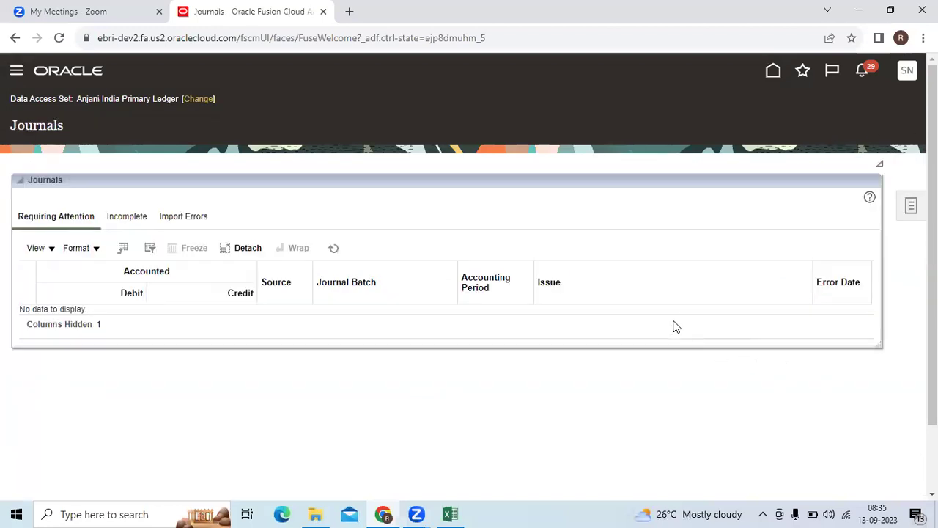